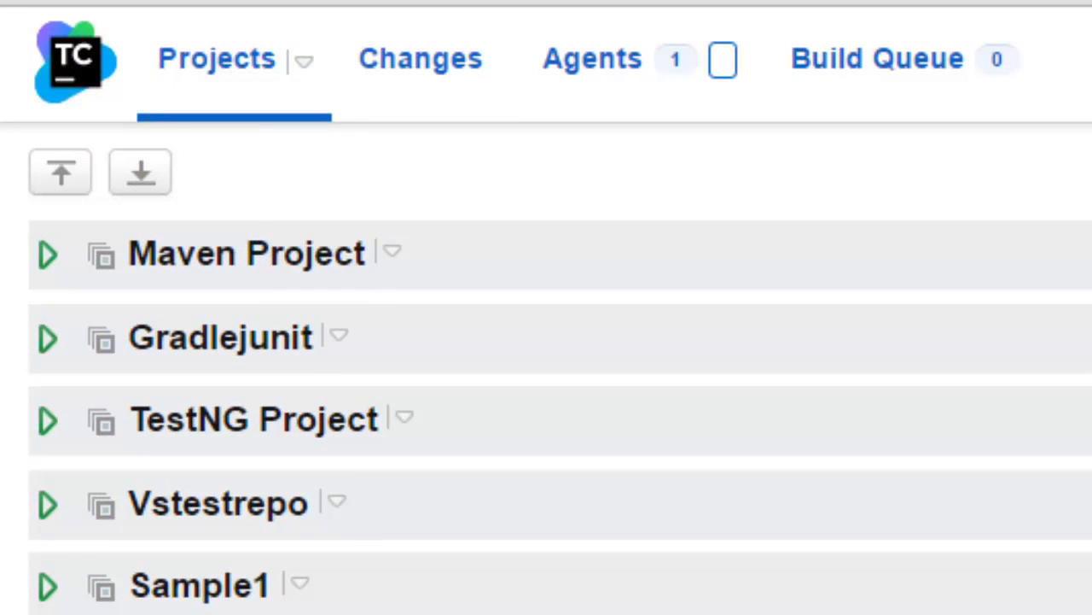
# Open the Maven Project's settings and go into its Maven tests Build configuration.
pyautogui.click(263, 259)
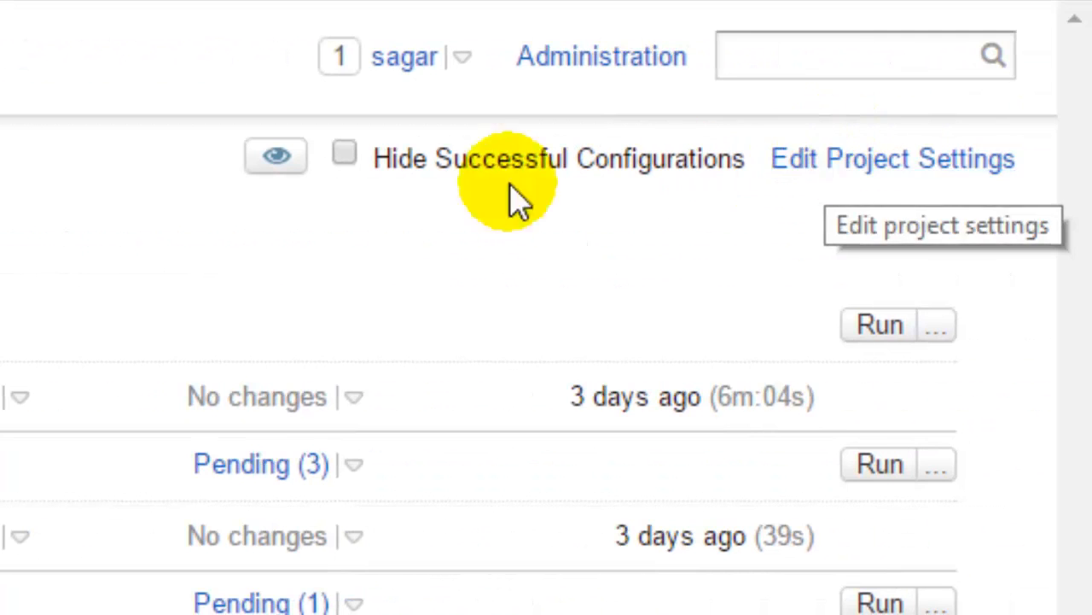
pyautogui.click(848, 161)
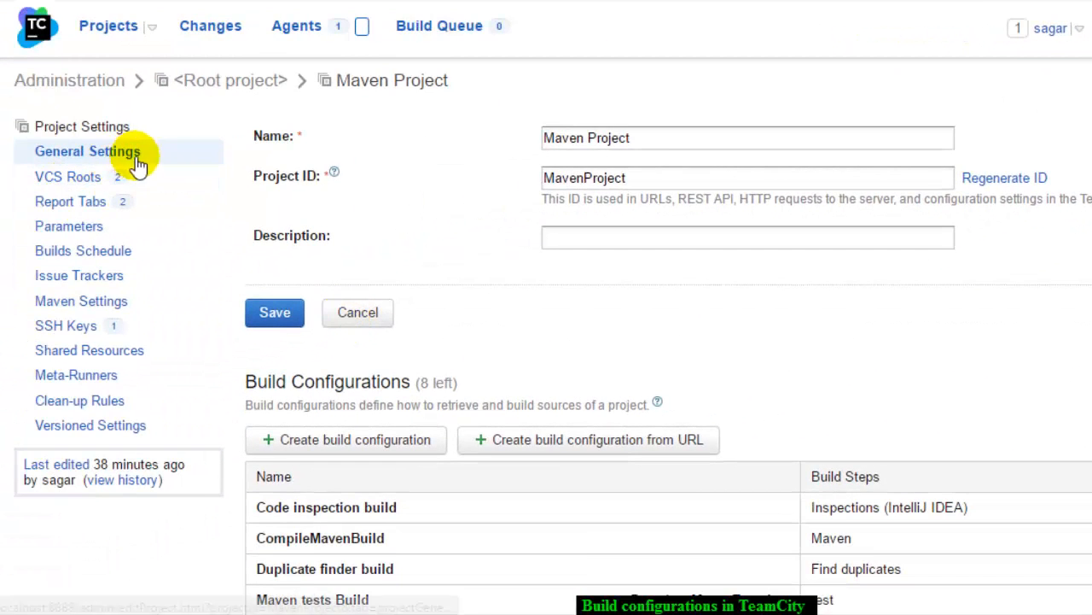
pyautogui.scroll(-2, 549, 349)
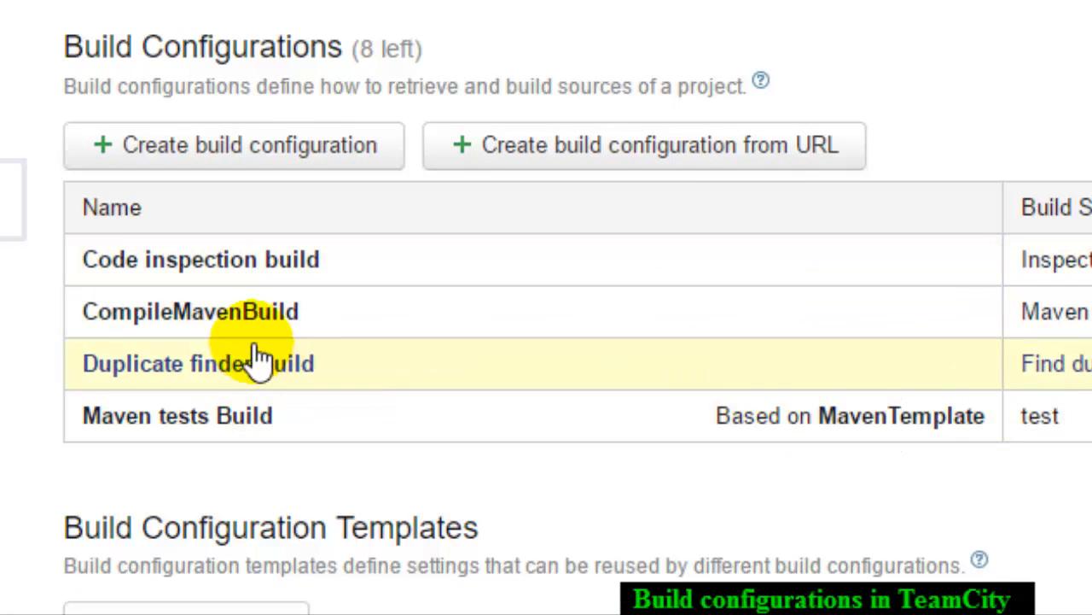
pyautogui.click(181, 410)
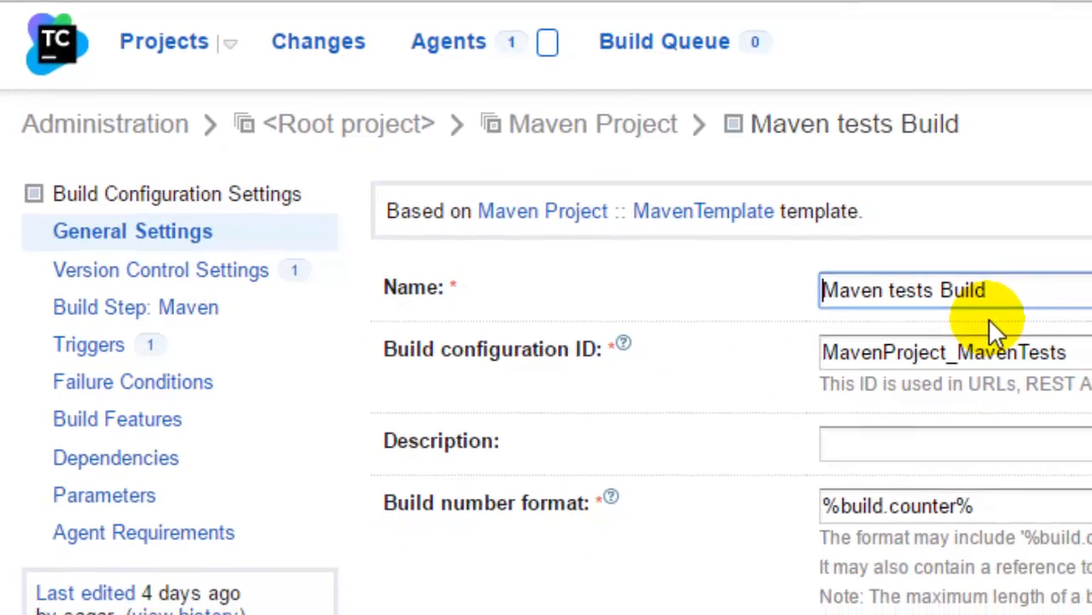
# Examine the build configuration ID and build number format in the general settings of Maven tests Build.
pyautogui.scroll(-1, 988, 321)
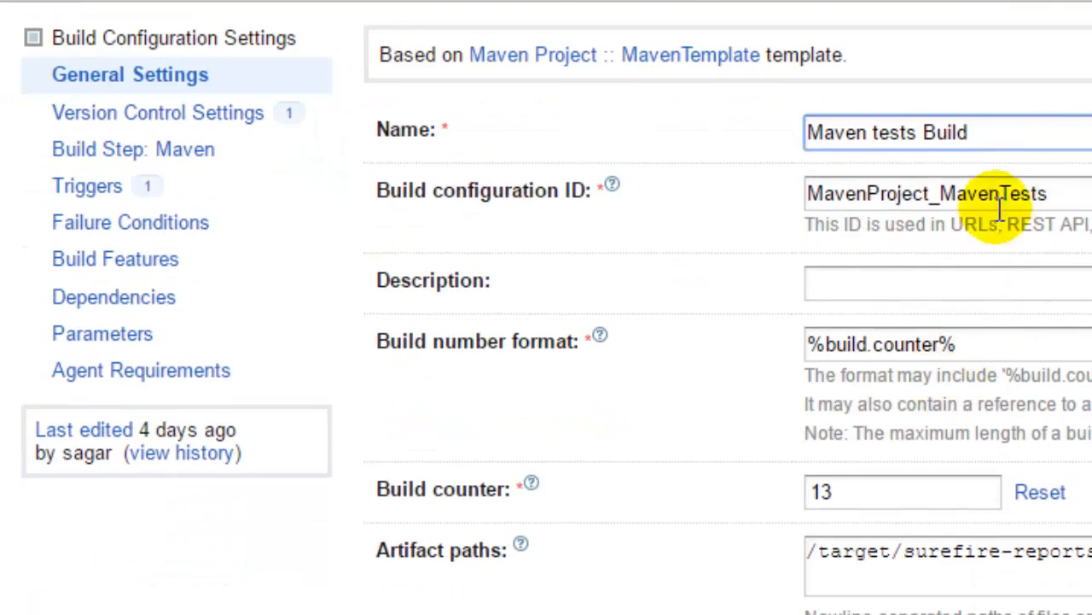
pyautogui.click(1088, 190)
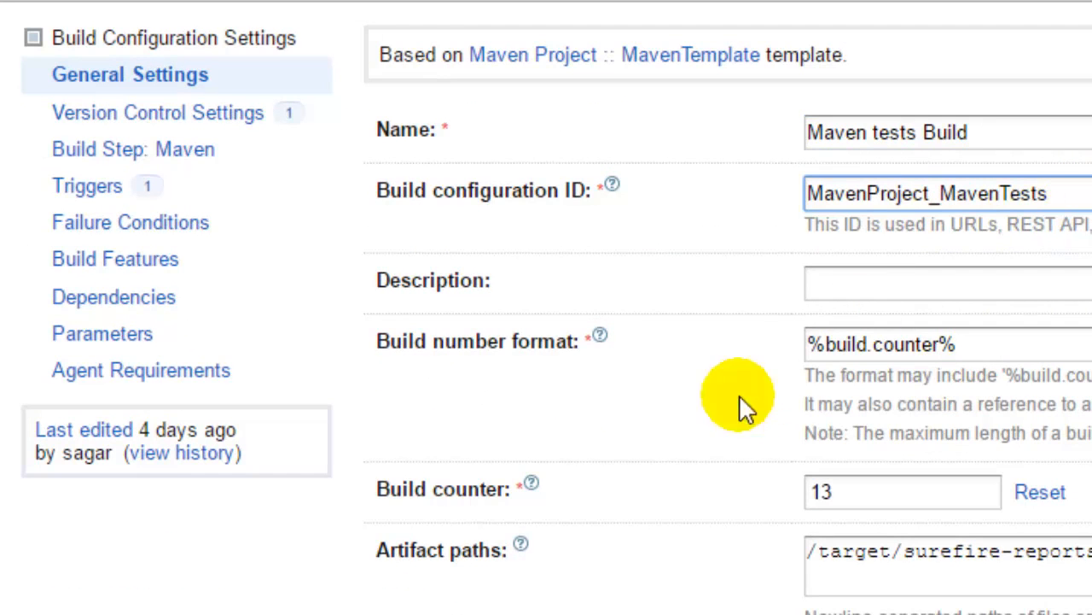
pyautogui.click(987, 336)
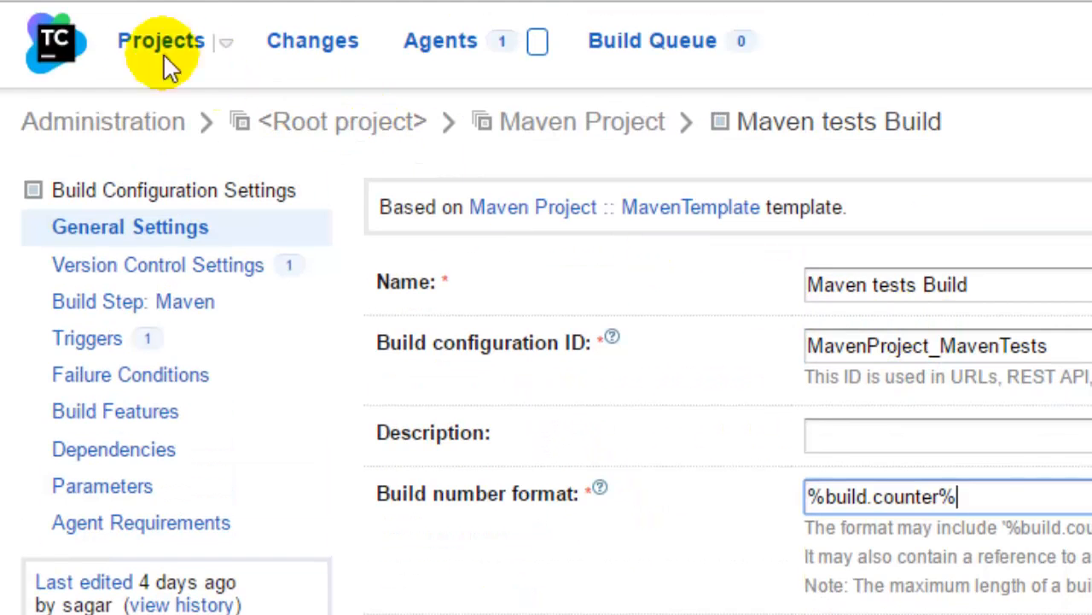
# Open the projects overview in a new browser tab and go to the build history of Maven tests Build under Maven Project.
pyautogui.click(54, 40)
pyautogui.rightClick(53, 39)
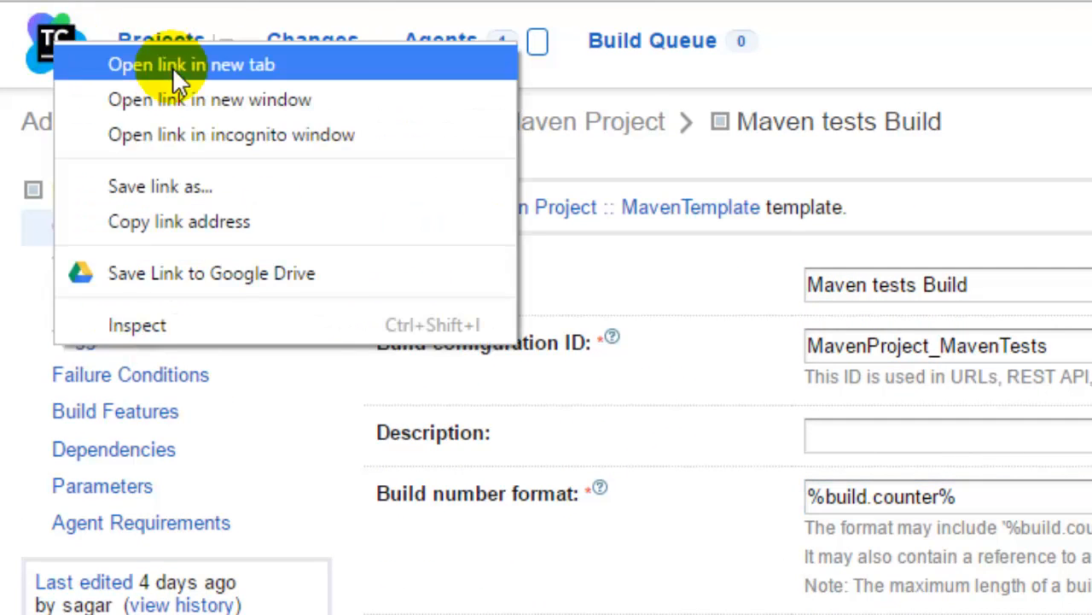
pyautogui.click(170, 68)
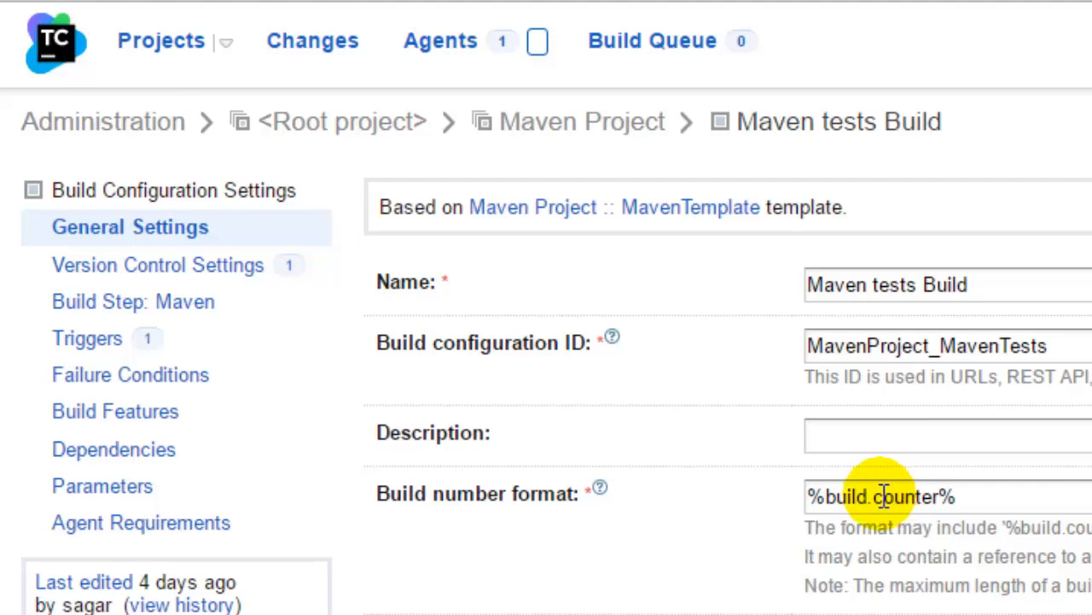
pyautogui.moveTo(826, 496); pyautogui.dragTo(1023, 497)
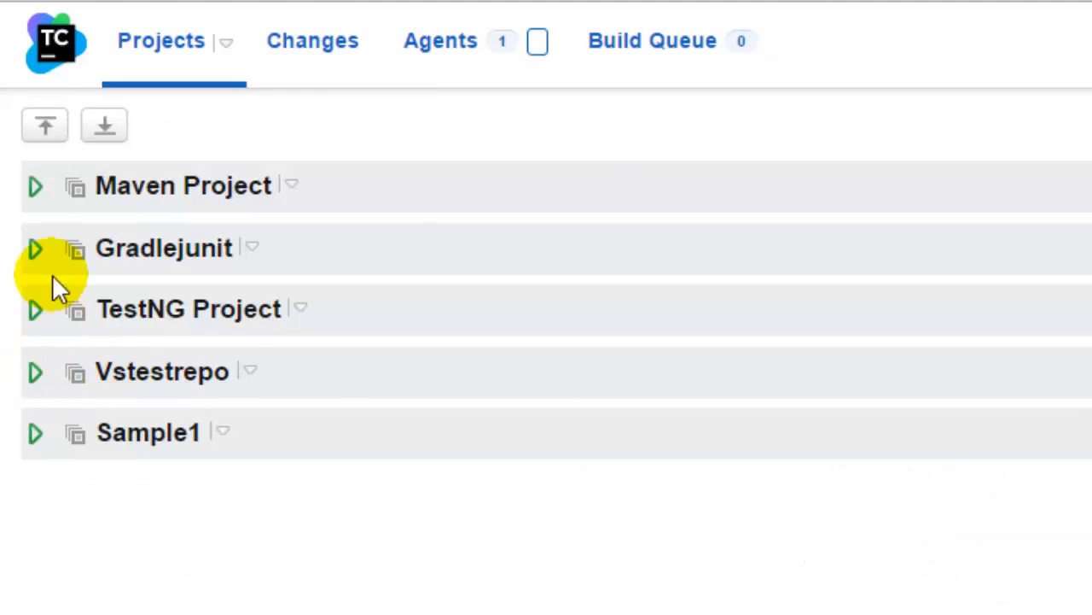
pyautogui.click(35, 193)
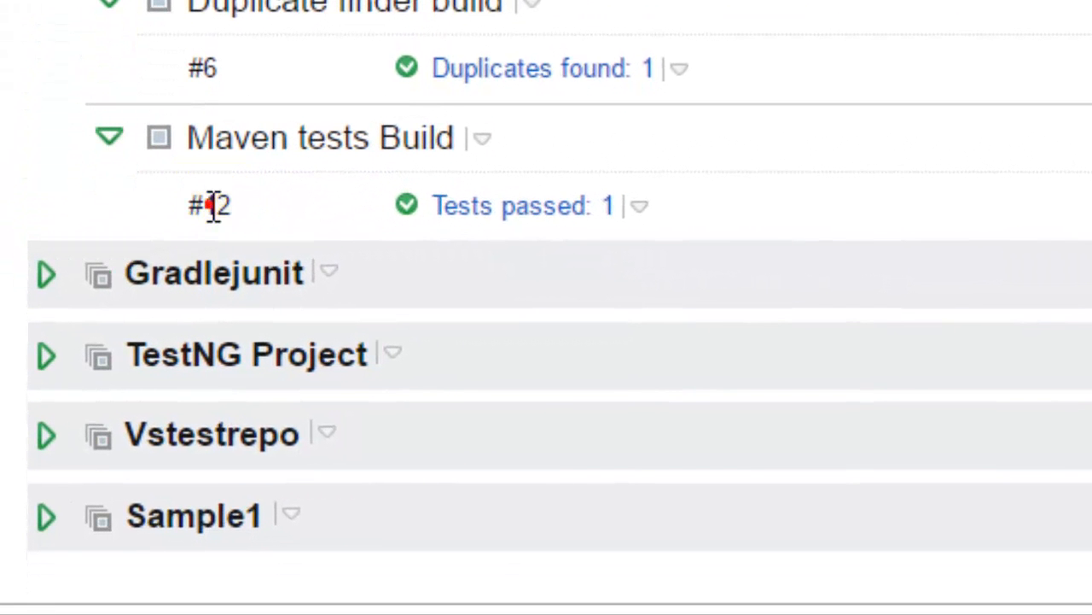
pyautogui.doubleClick(205, 271)
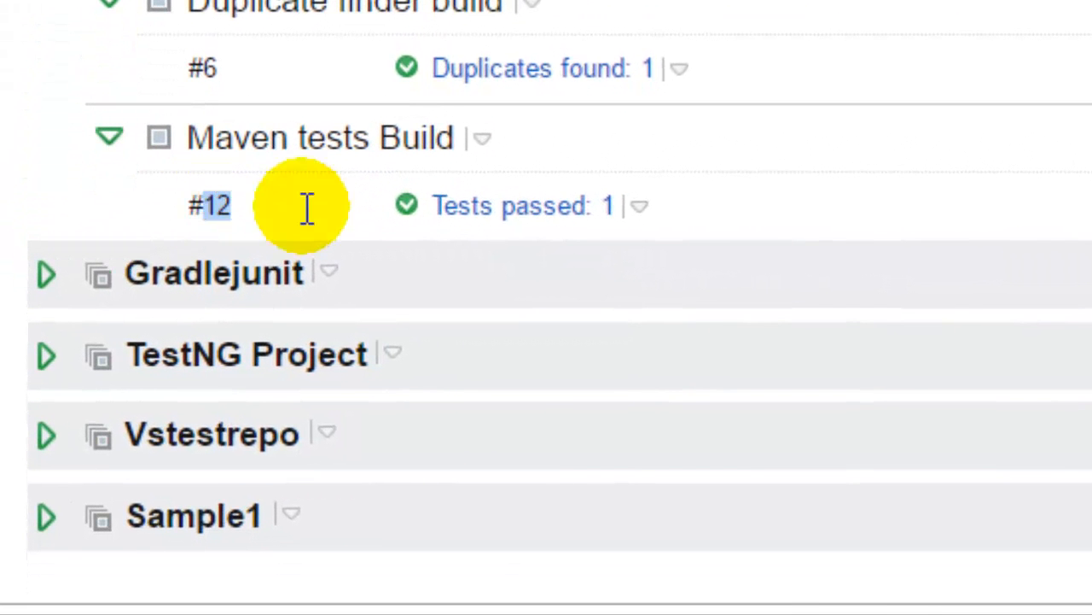
pyautogui.click(408, 140)
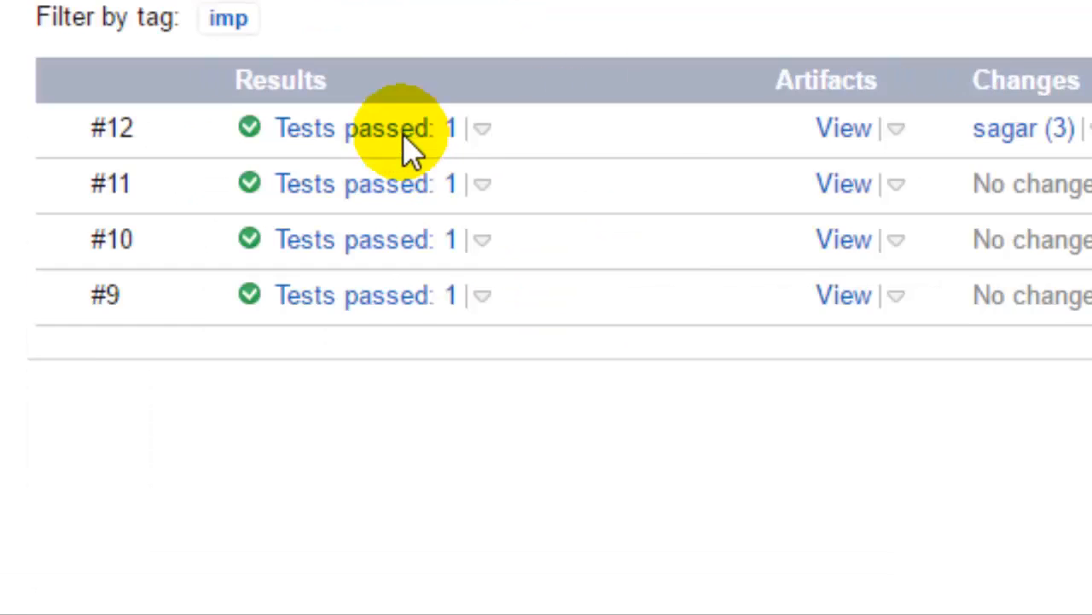
# Examine how the builds are numbered in the Maven tests Build history.
pyautogui.scroll(-5, 386, 110)
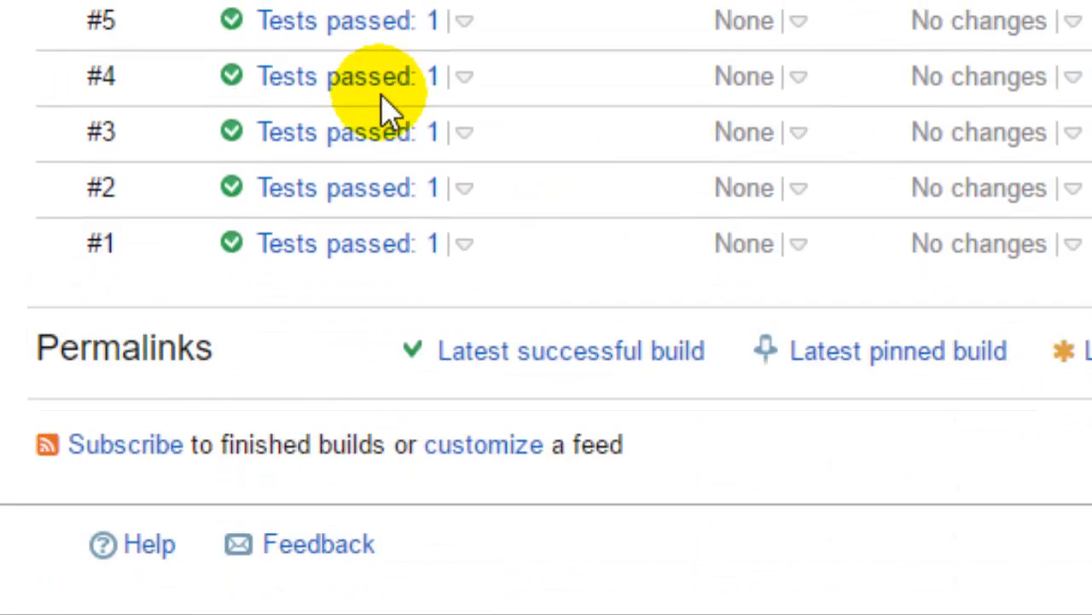
pyautogui.scroll(5, 388, 110)
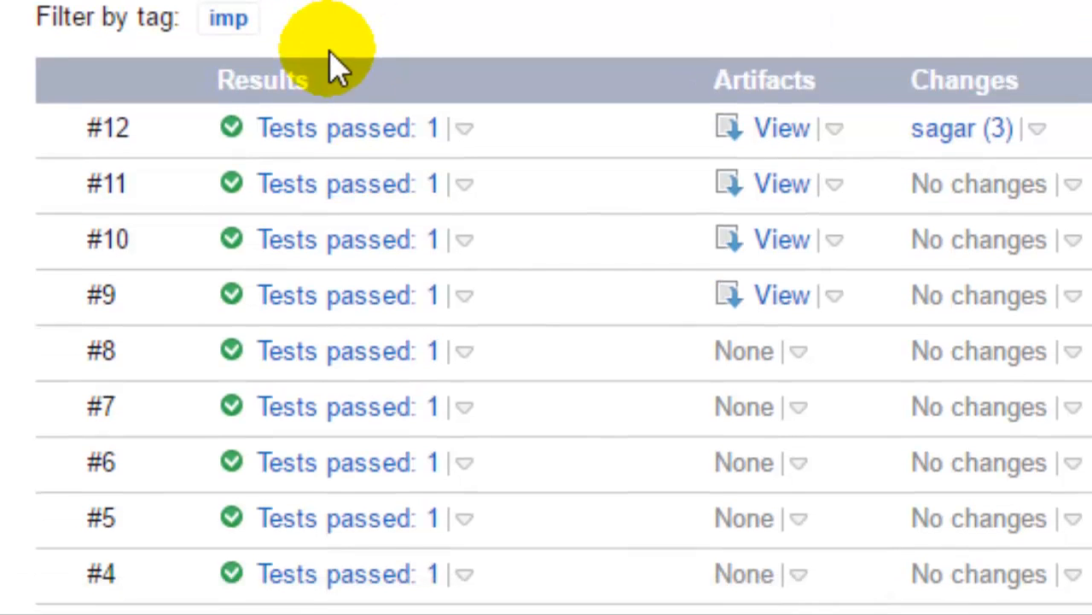
pyautogui.scroll(-5, 333, 64)
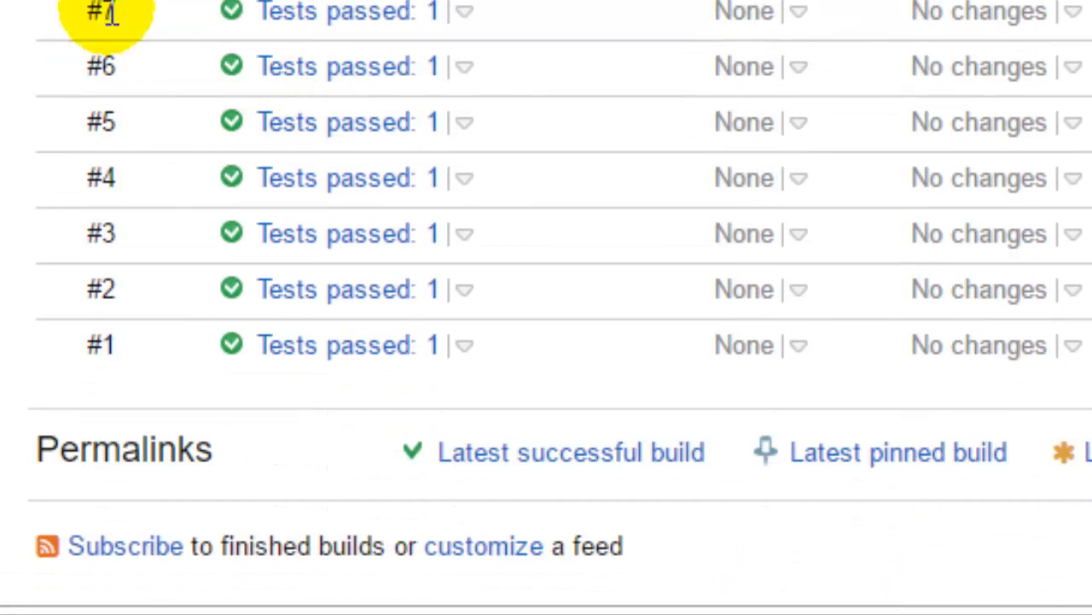
pyautogui.moveTo(90, 291); pyautogui.dragTo(114, 293)
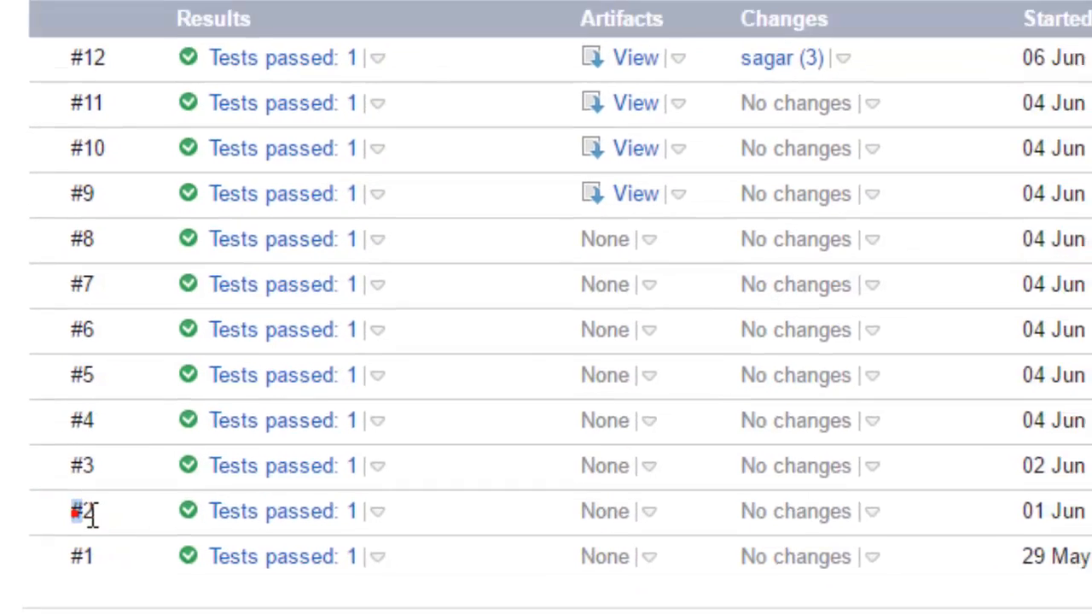
pyautogui.click(85, 511)
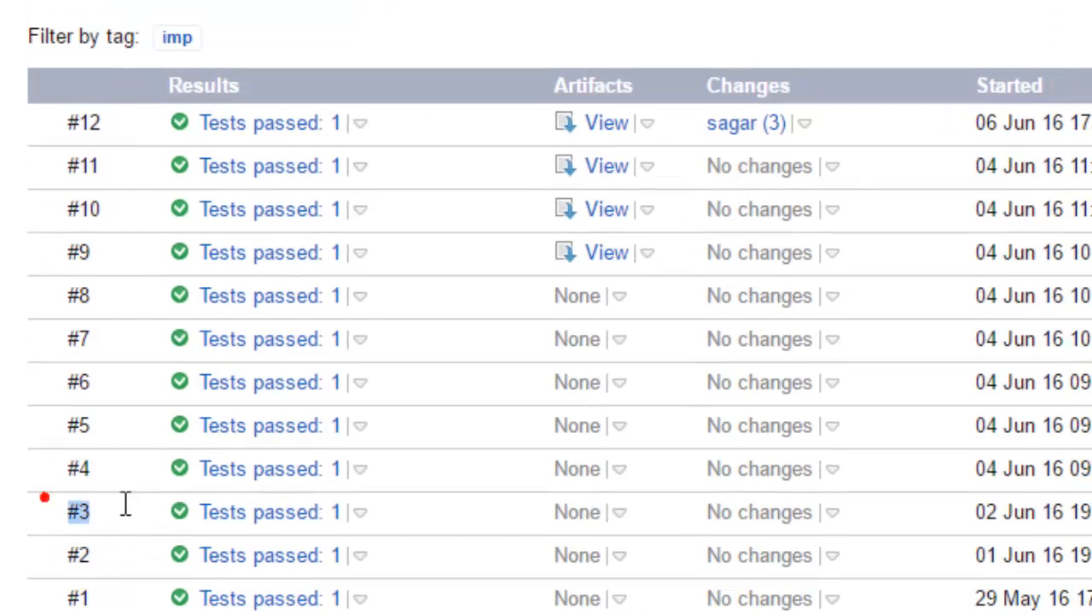
pyautogui.click(93, 468)
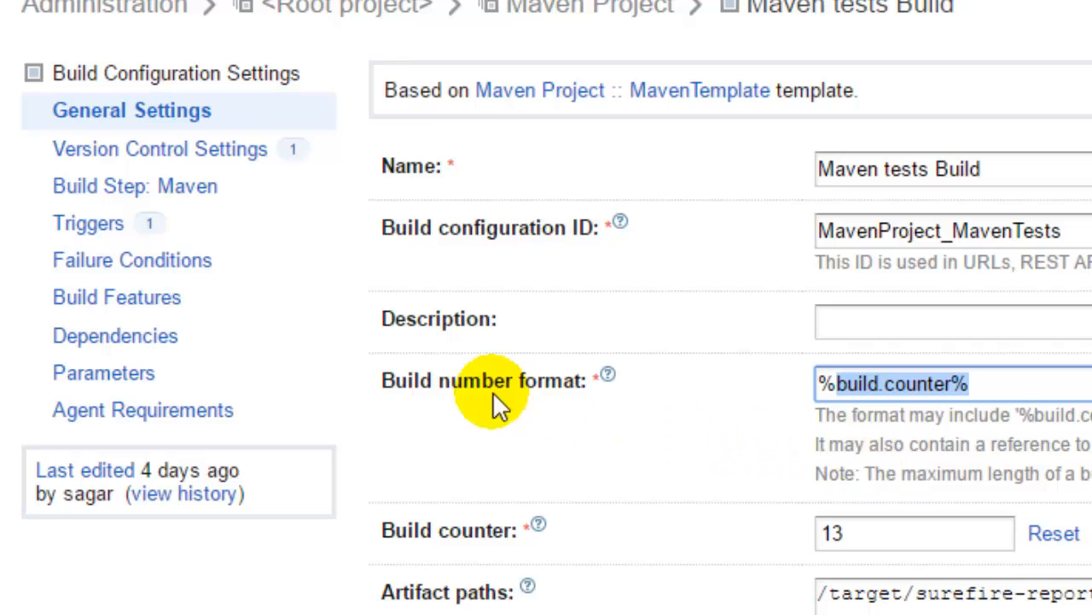
# Return to the general settings of Maven tests Build and review the build number format, build counter and artifact paths.
pyautogui.moveTo(410, 381); pyautogui.dragTo(537, 386)
pyautogui.scroll(-3, 769, 453)
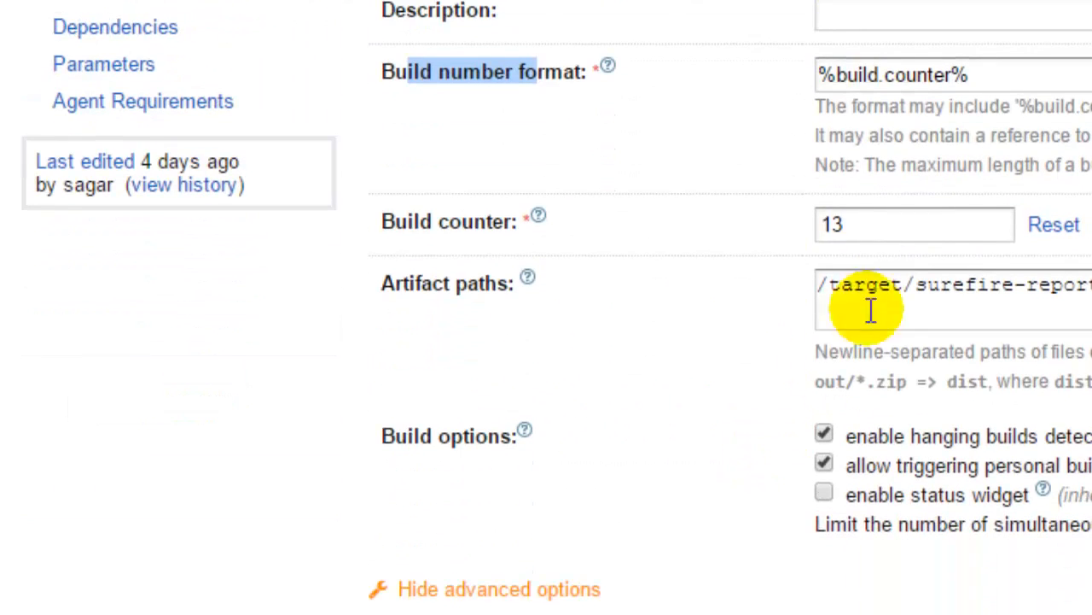
pyautogui.doubleClick(895, 226)
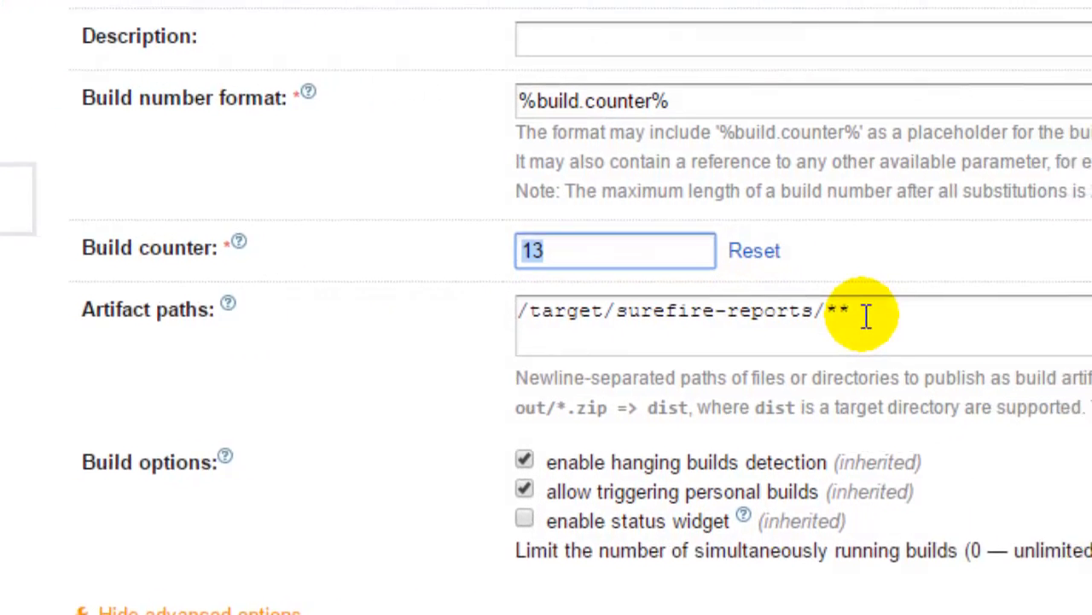
pyautogui.tripleClick(815, 318)
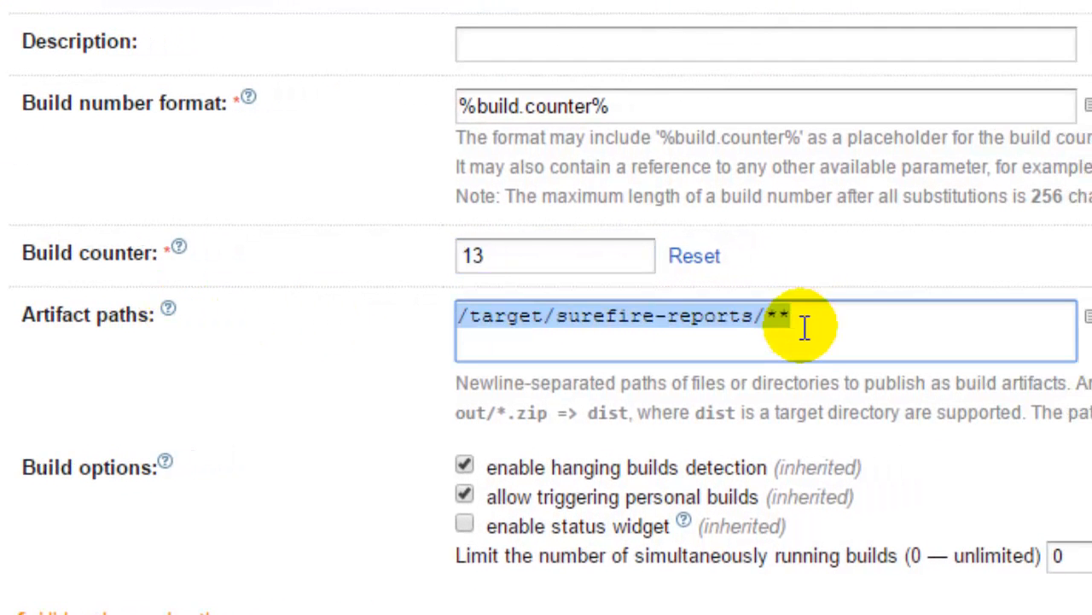
pyautogui.click(805, 325)
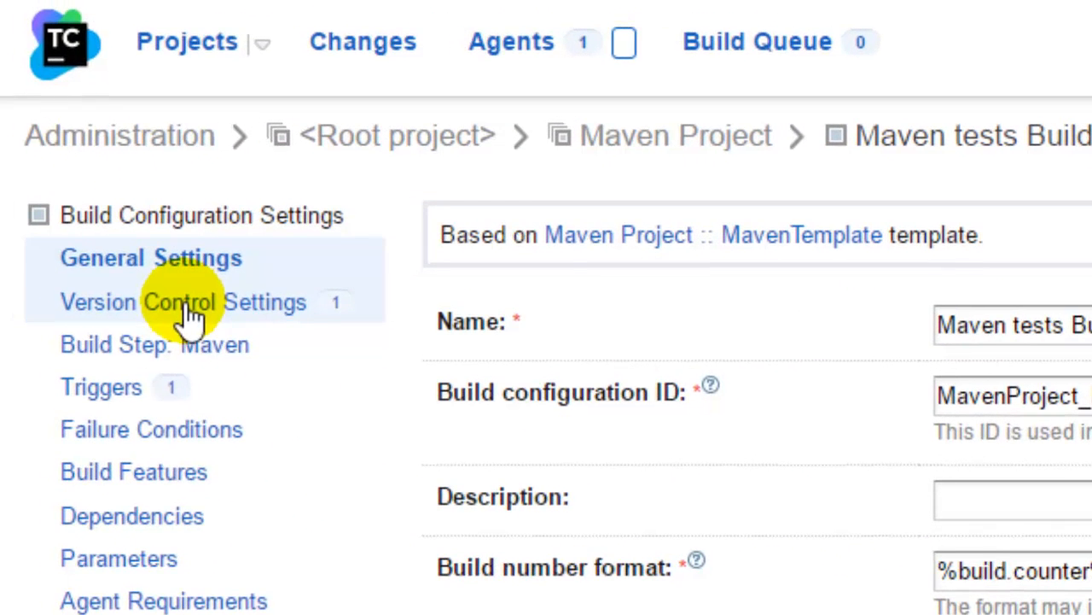
# Open the version control settings of Maven tests Build and examine the attached VCS root.
pyautogui.click(43, 264)
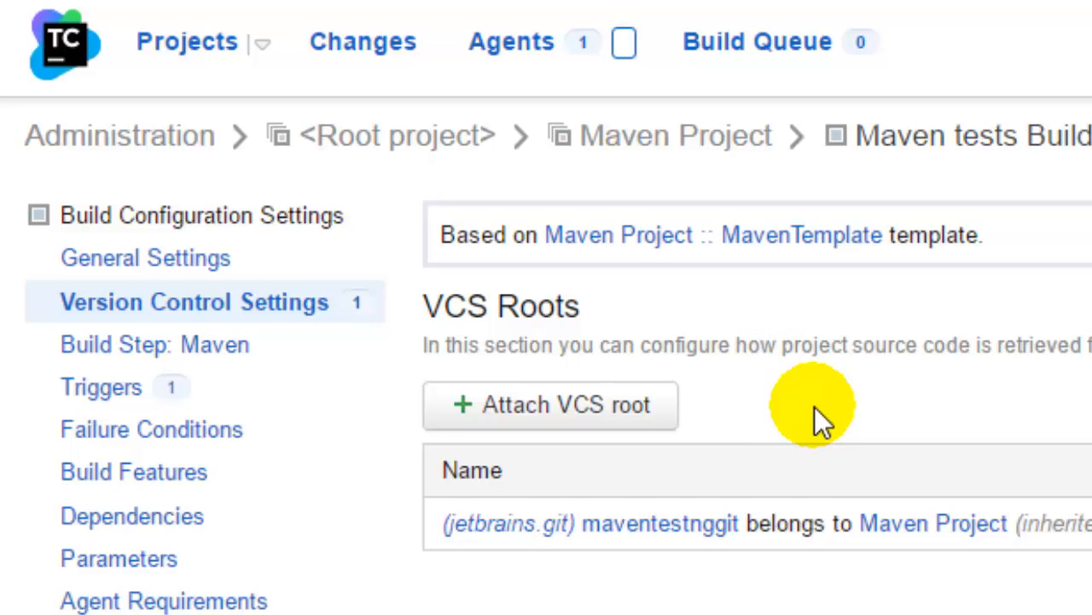
pyautogui.scroll(-2, 816, 410)
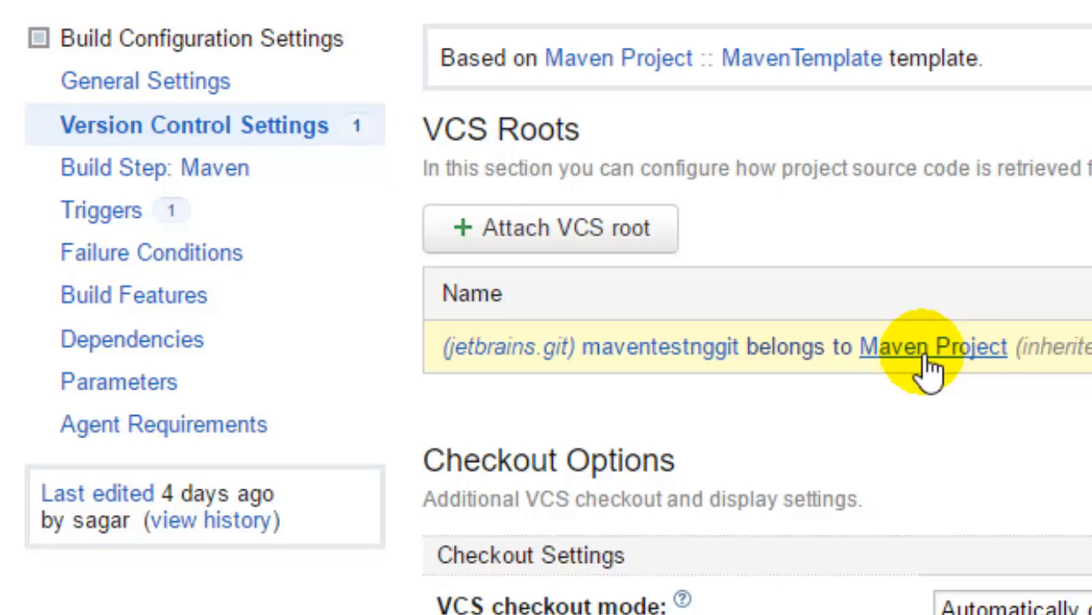
pyautogui.scroll(-3, 907, 425)
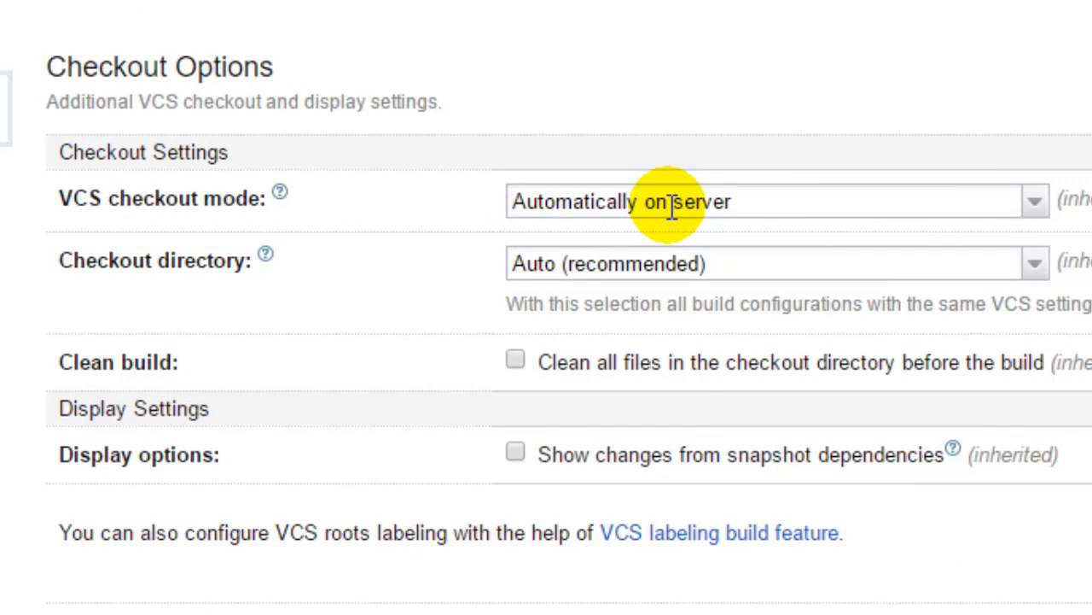
# Examine the checkout options, including the available VCS checkout modes, checkout directory choices and the clean build setting.
pyautogui.click(1009, 205)
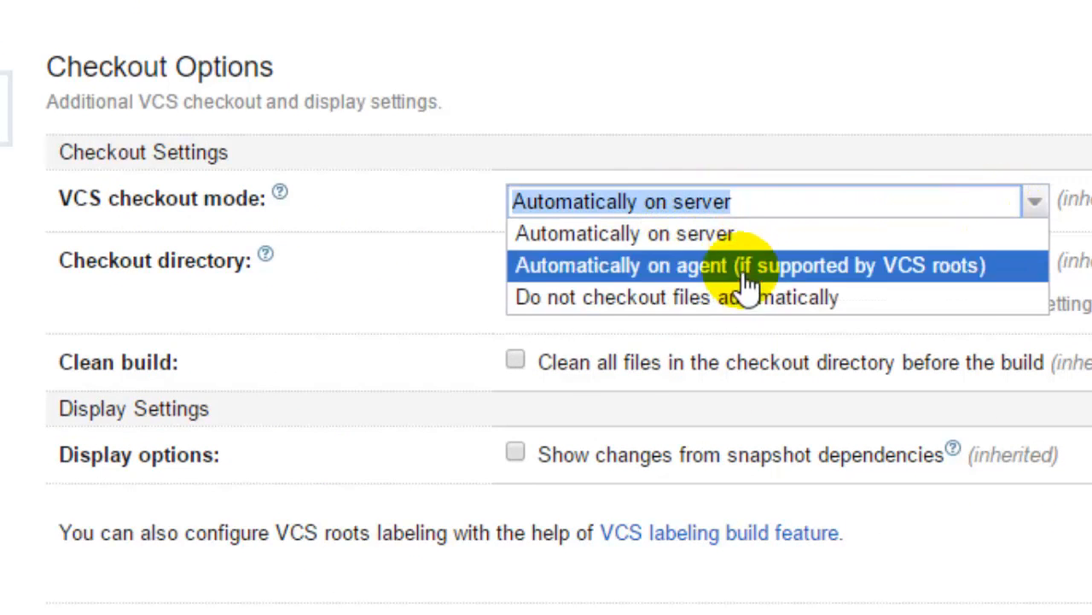
pyautogui.click(455, 171)
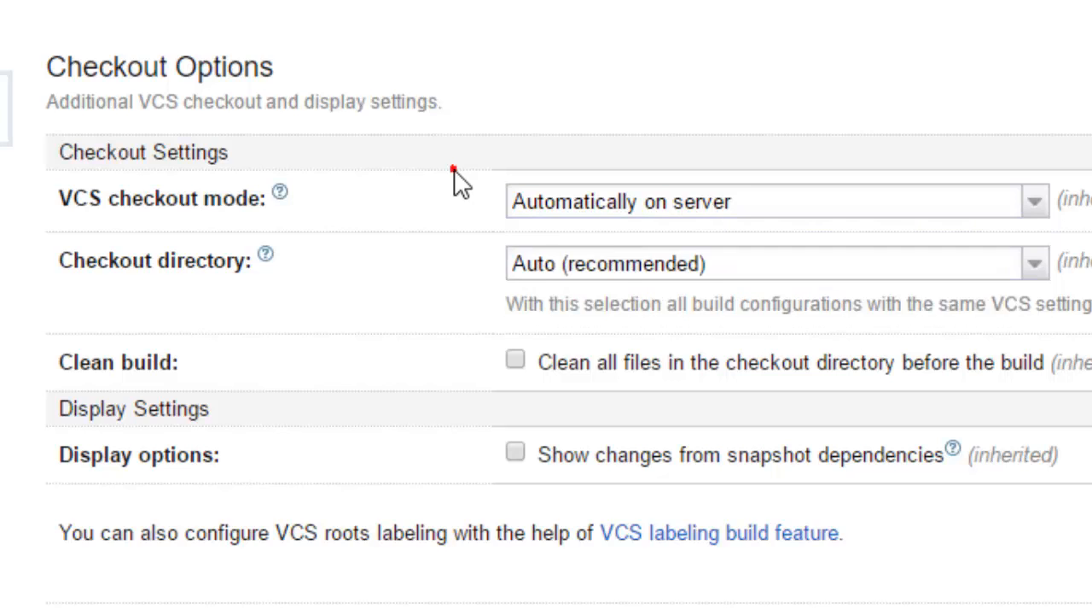
pyautogui.click(683, 256)
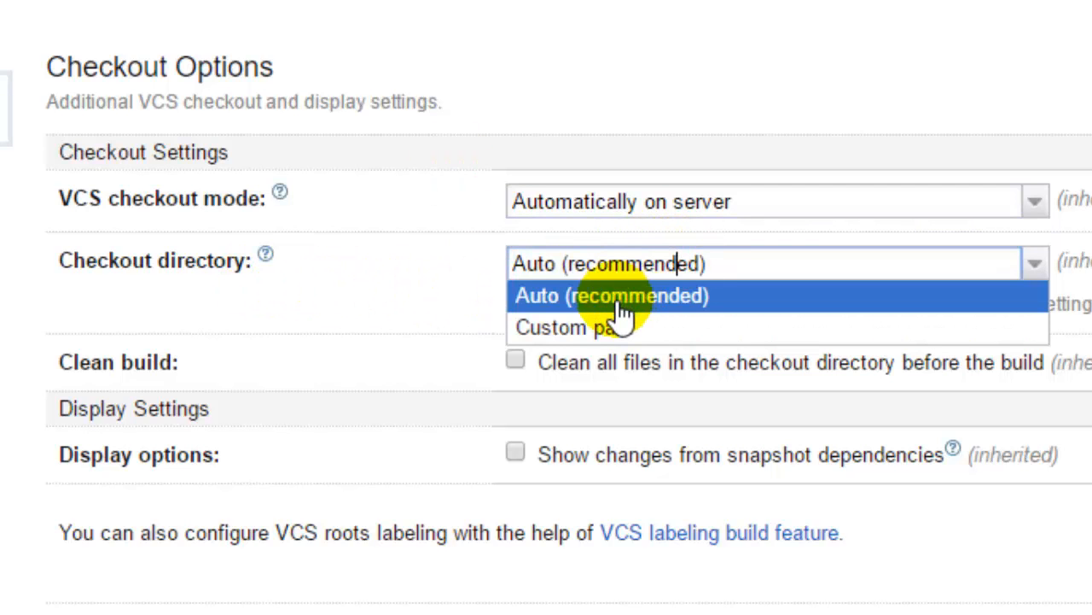
pyautogui.click(371, 273)
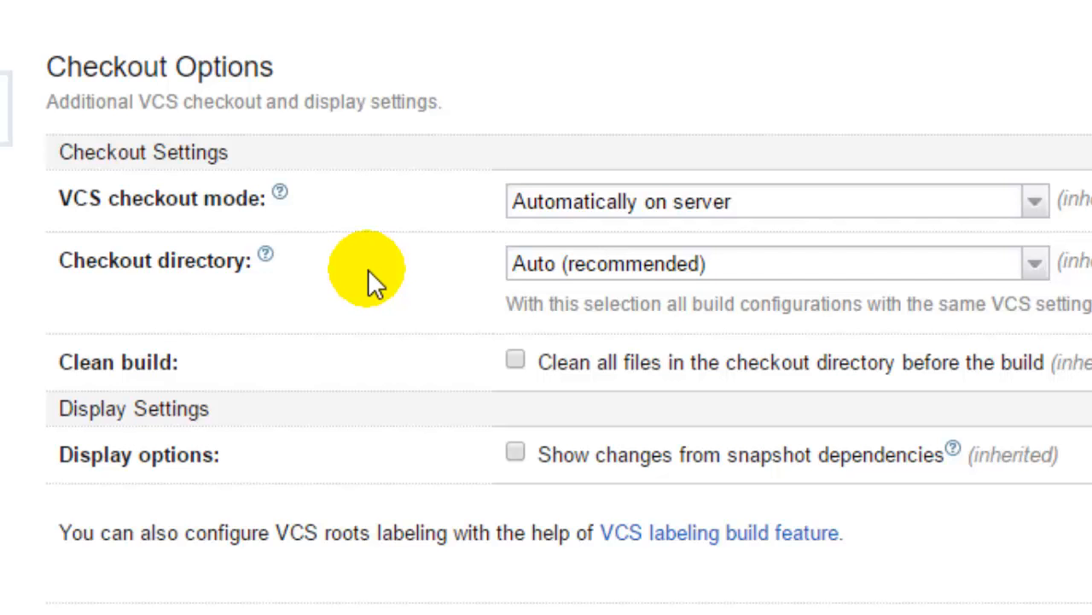
pyautogui.scroll(-3, 368, 269)
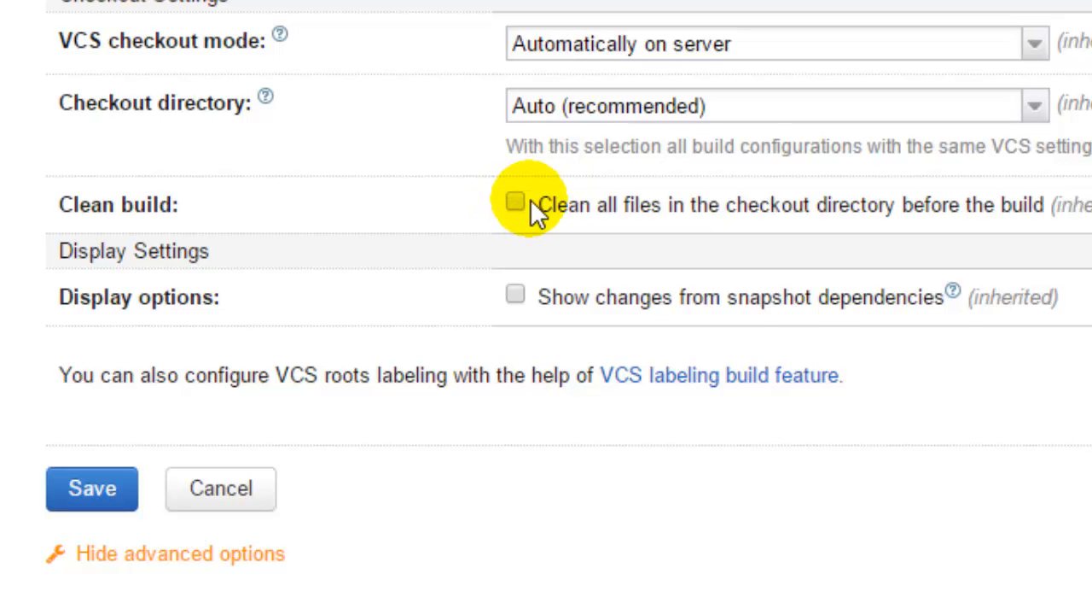
pyautogui.scroll(5, 530, 199)
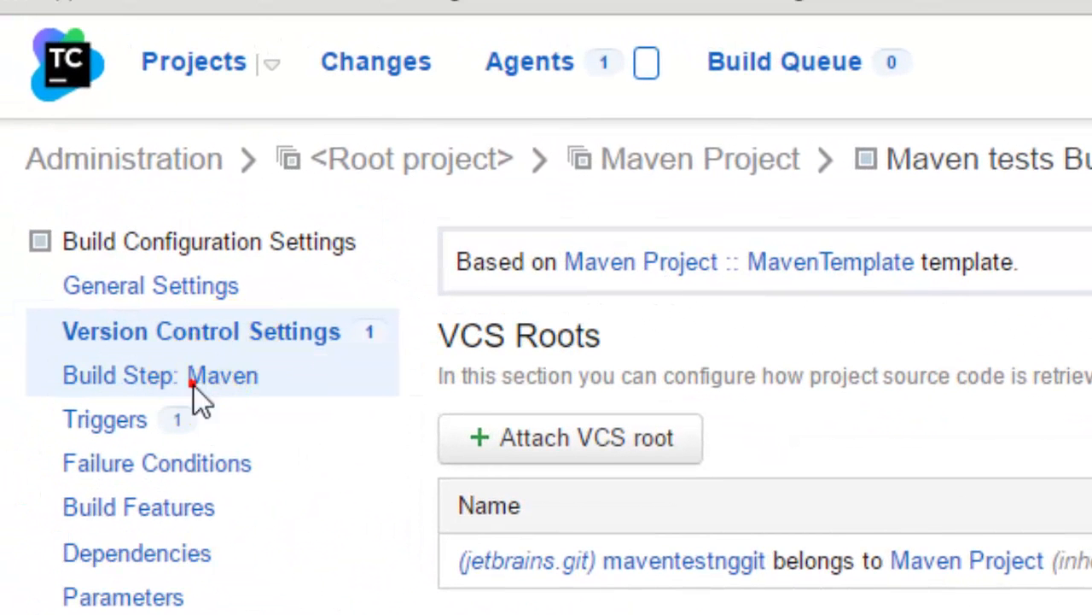
# Start a new build step in the build step settings of Maven tests Build and examine the available runner types.
pyautogui.click(190, 386)
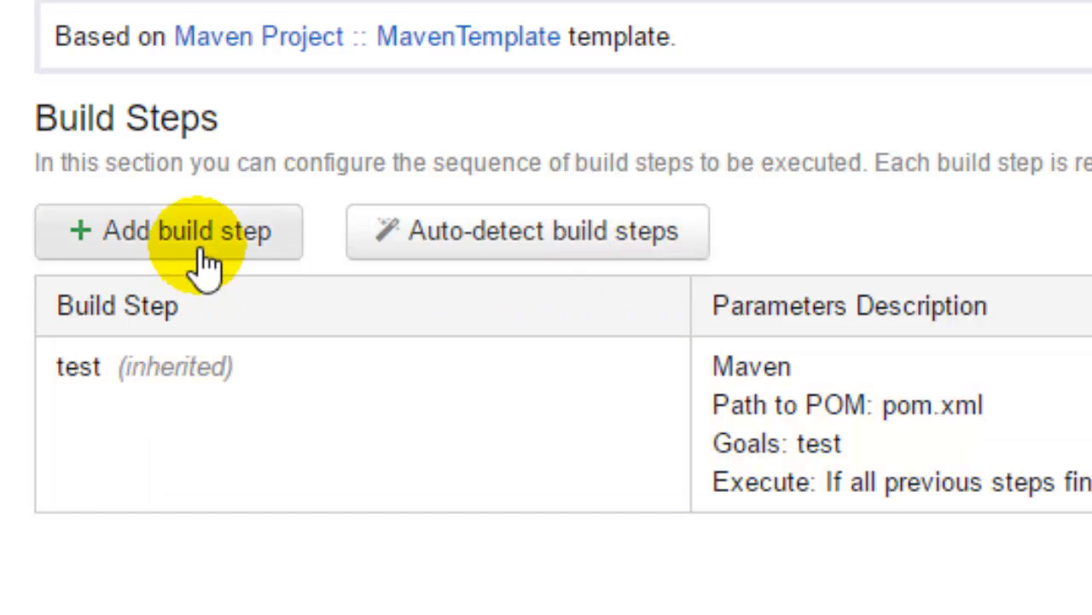
pyautogui.click(416, 375)
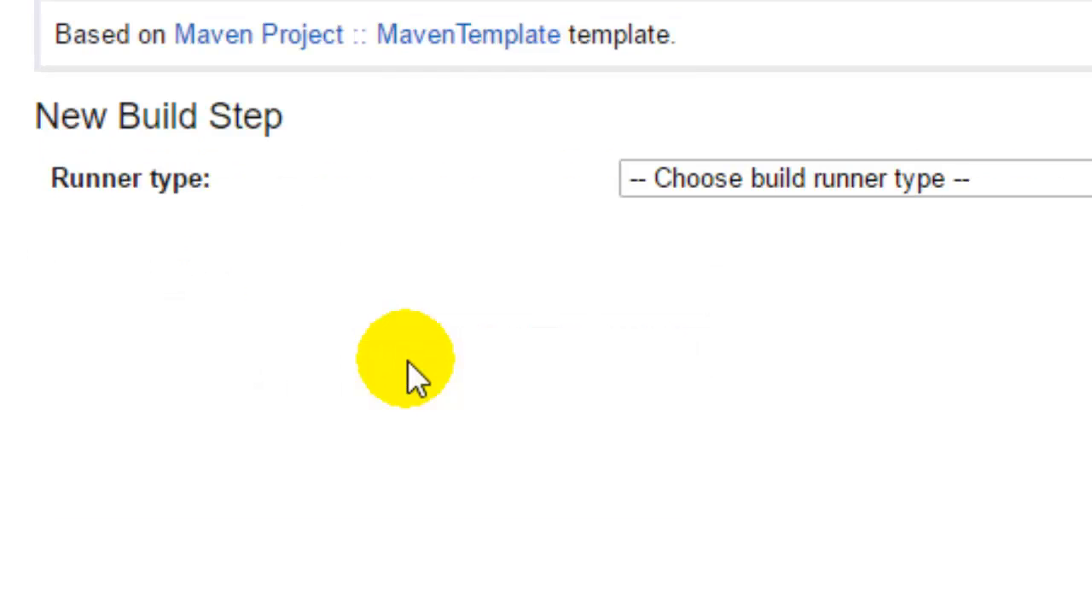
pyautogui.click(631, 186)
pyautogui.scroll(-1, 859, 522)
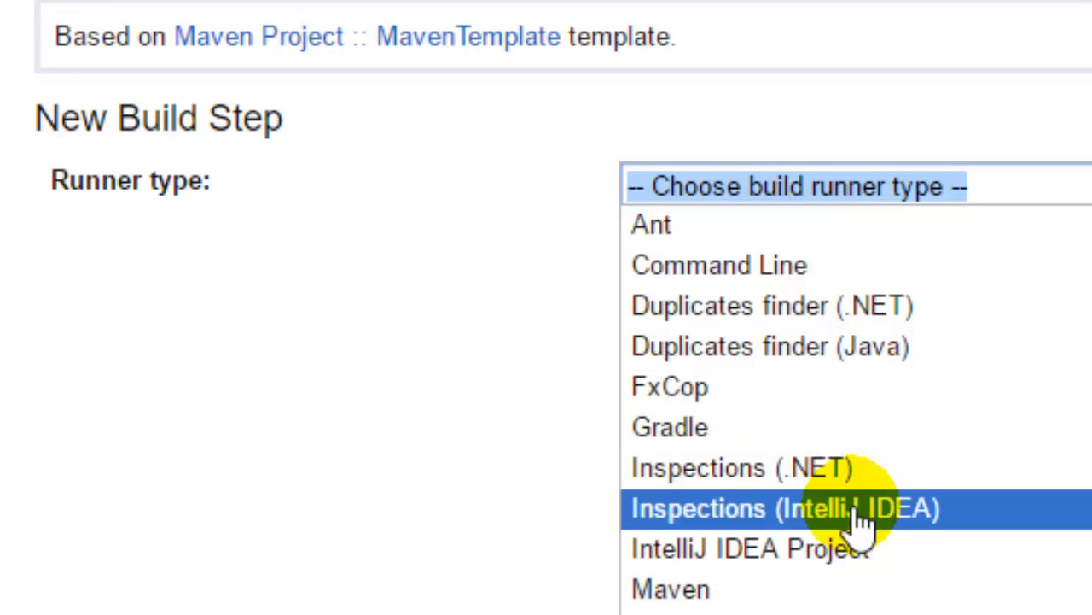
pyautogui.scroll(1, 859, 522)
pyautogui.scroll(-3, 858, 522)
pyautogui.scroll(-2, 859, 523)
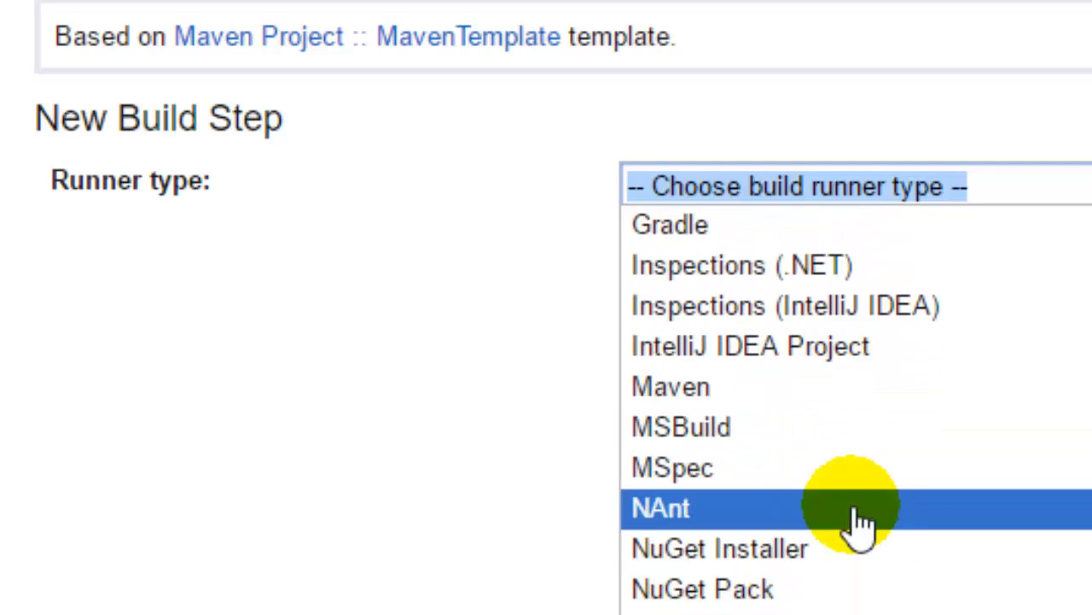
pyautogui.scroll(-1, 860, 522)
pyautogui.scroll(-1, 860, 521)
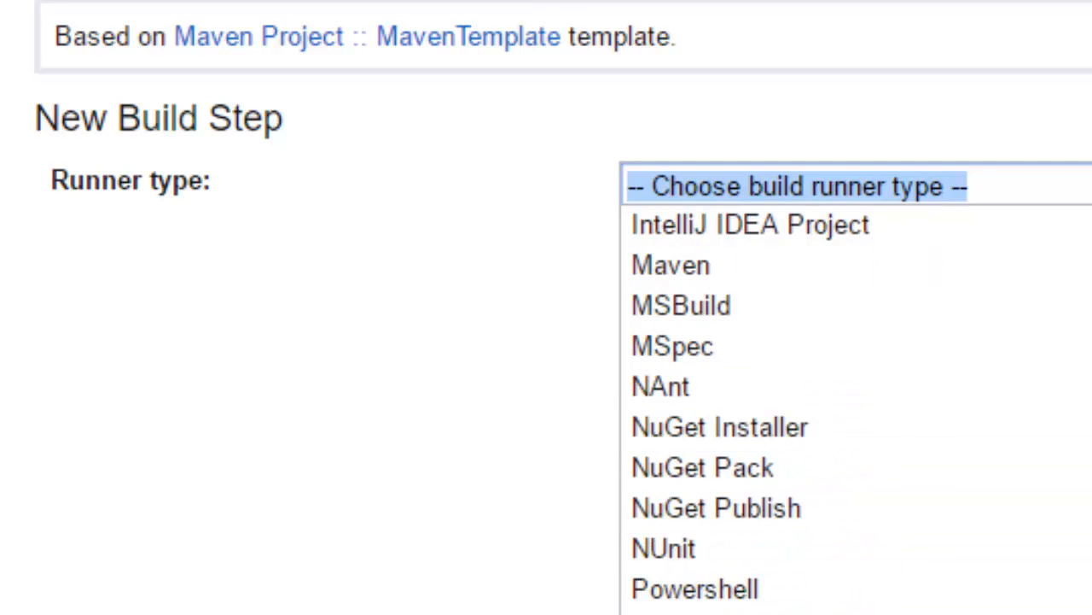
pyautogui.click(256, 333)
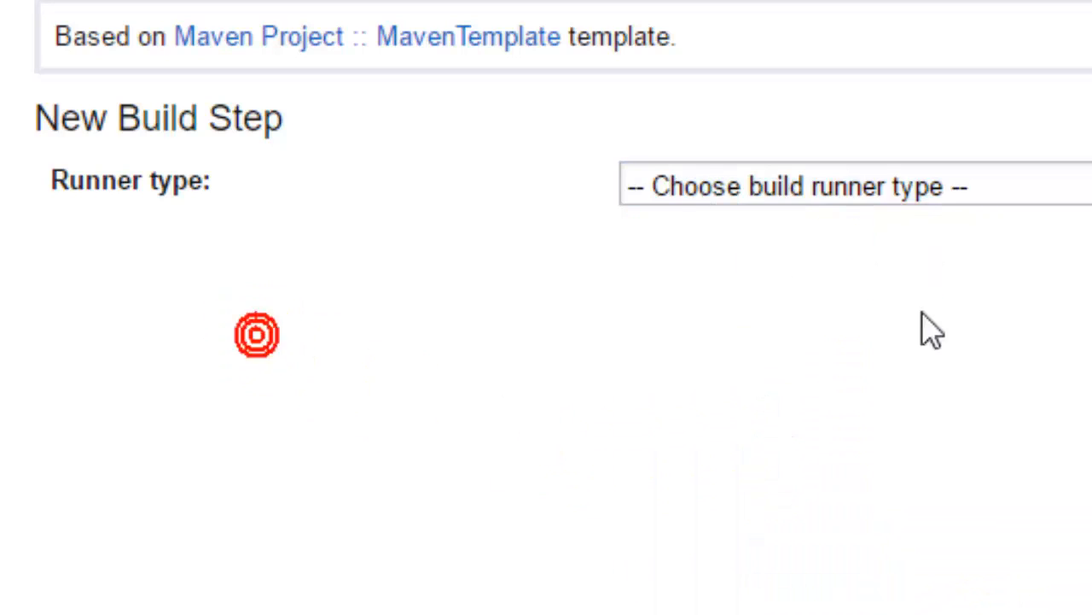
pyautogui.click(1077, 189)
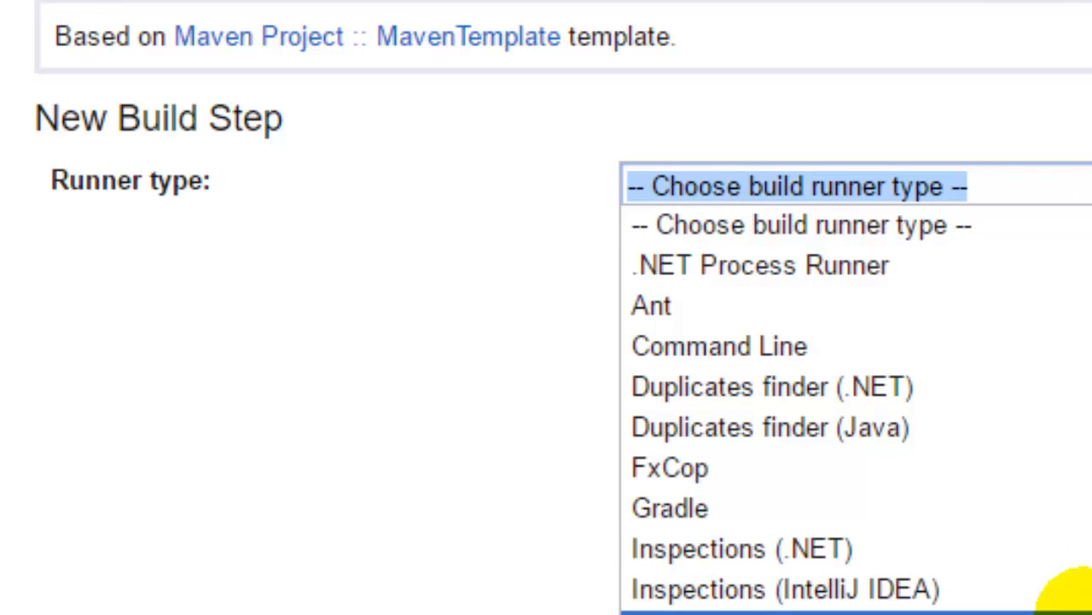
pyautogui.click(113, 207)
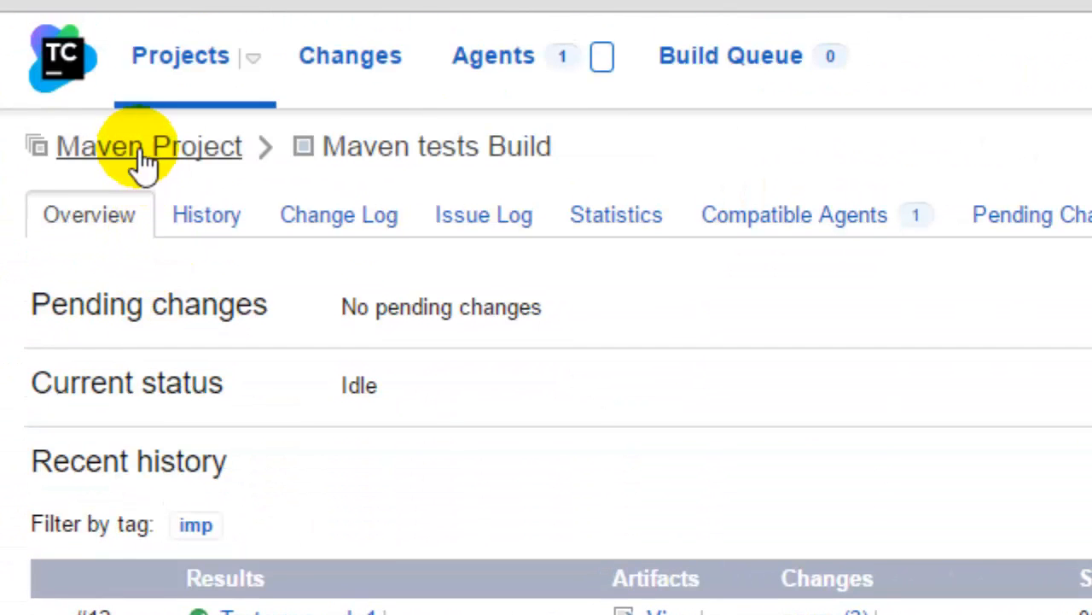
# Go to Maven Project and review the custom run options of Maven tests Build without starting a build.
pyautogui.click(126, 141)
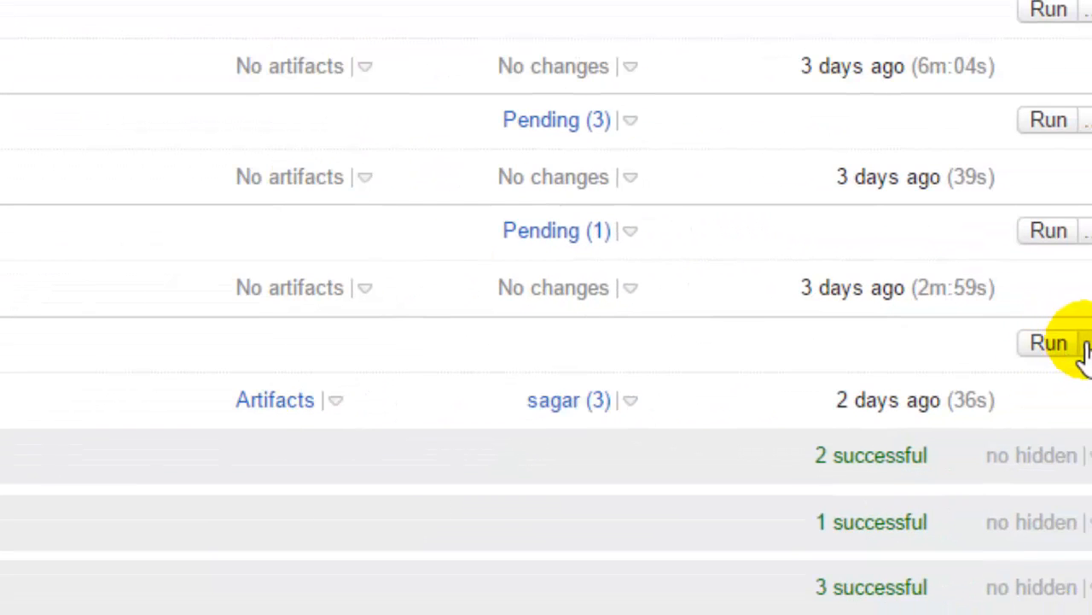
pyautogui.click(1085, 344)
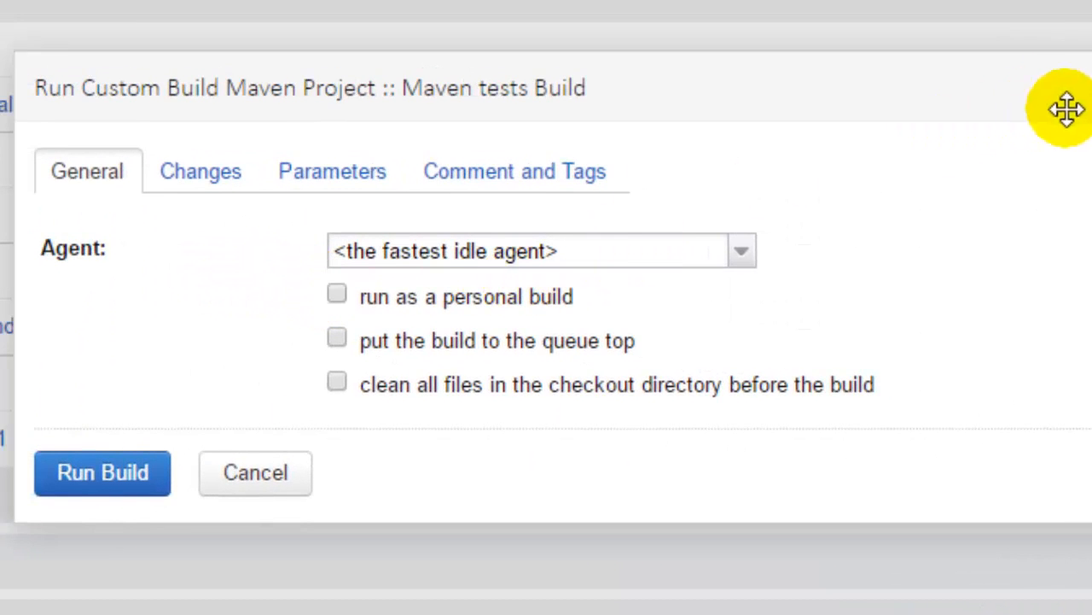
pyautogui.press('Escape')
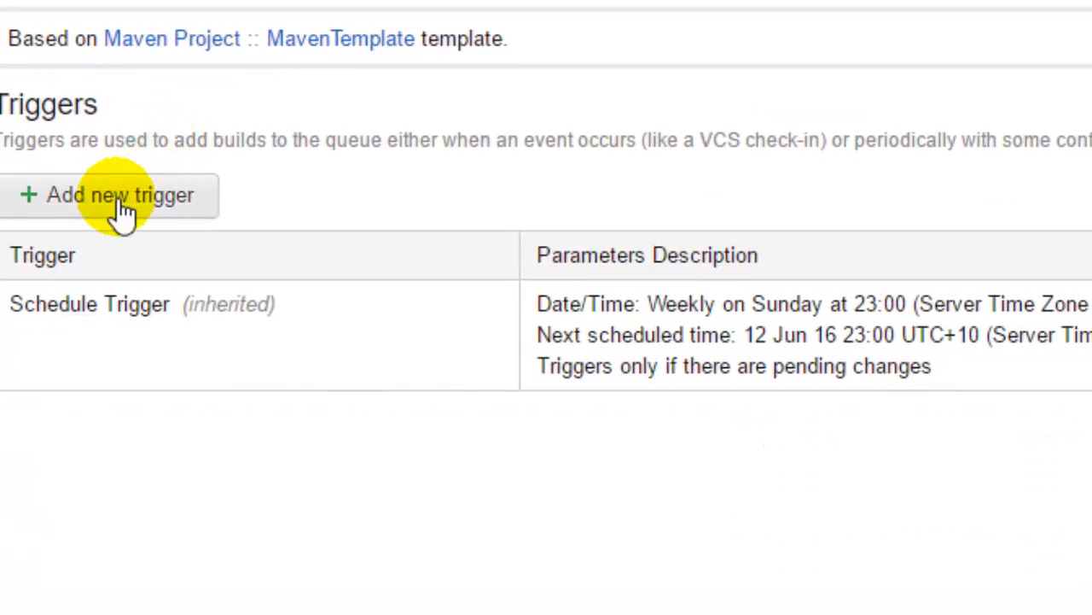
# Examine the trigger types that can be added to Maven tests Build, then close the new trigger dialog.
pyautogui.click(120, 200)
pyautogui.click(481, 305)
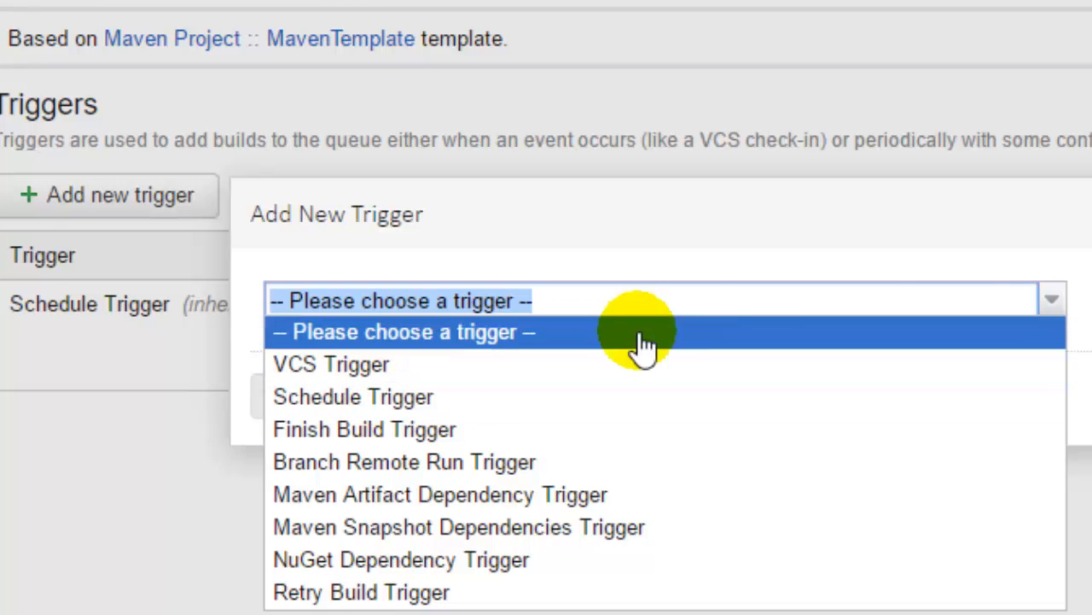
pyautogui.click(1091, 211)
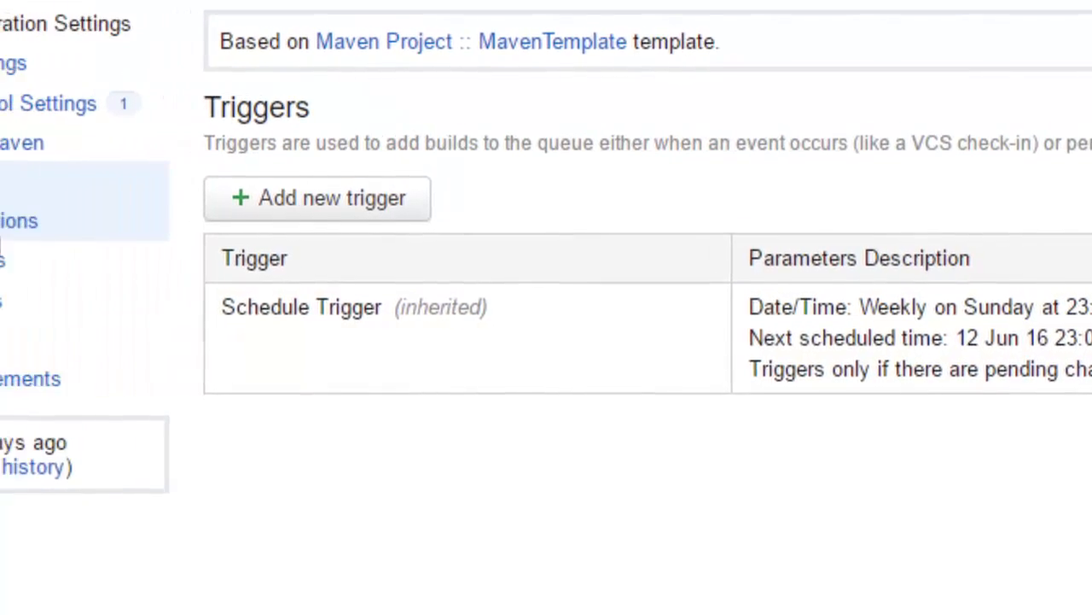
# Open the failure conditions of Maven tests Build and examine the types available for an additional failure condition.
pyautogui.click(321, 223)
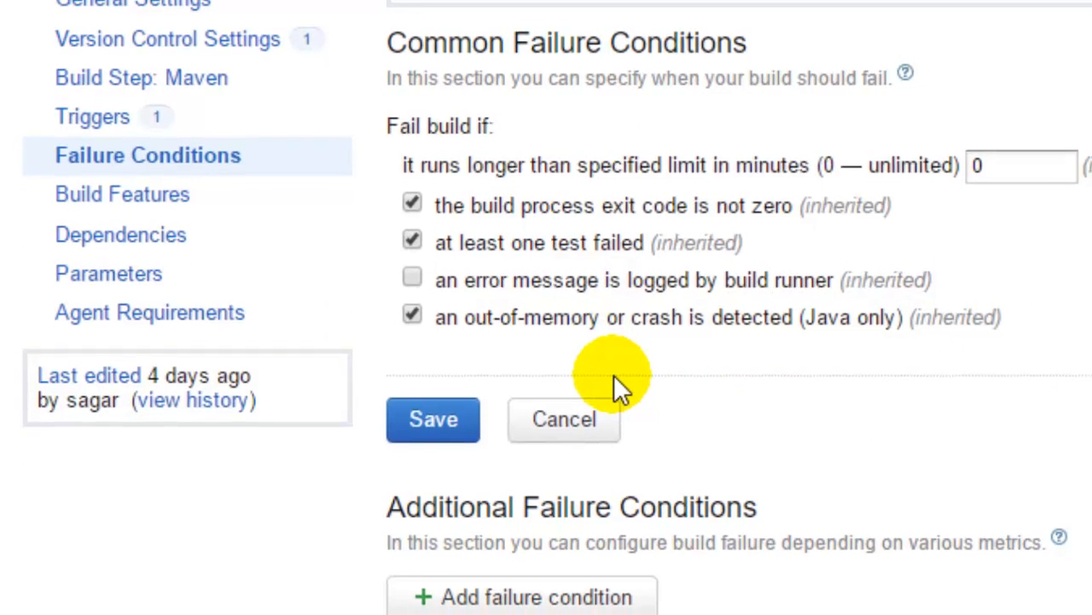
pyautogui.click(536, 550)
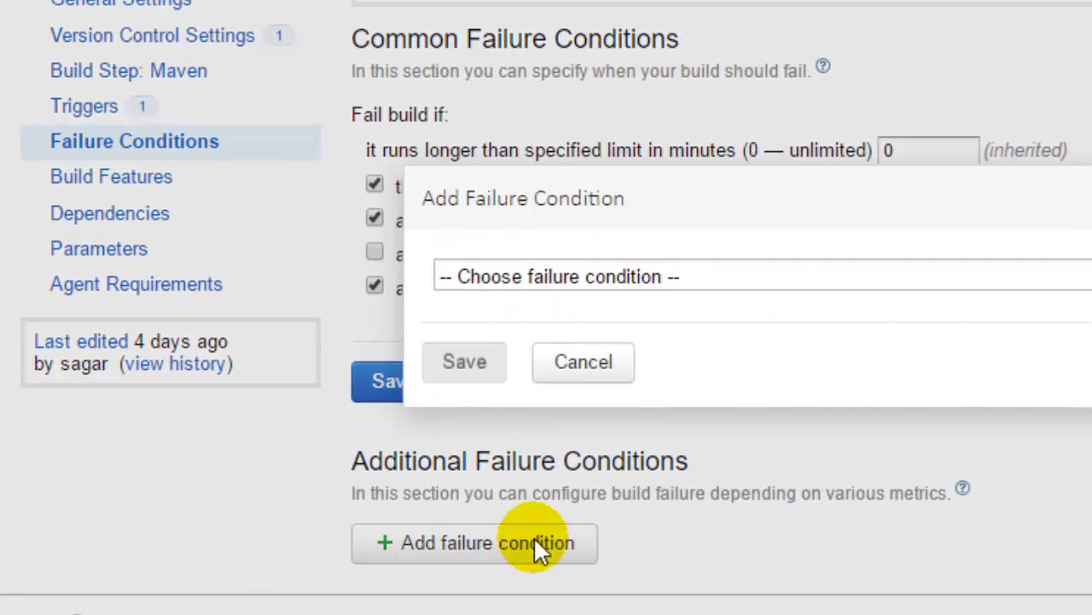
pyautogui.click(630, 269)
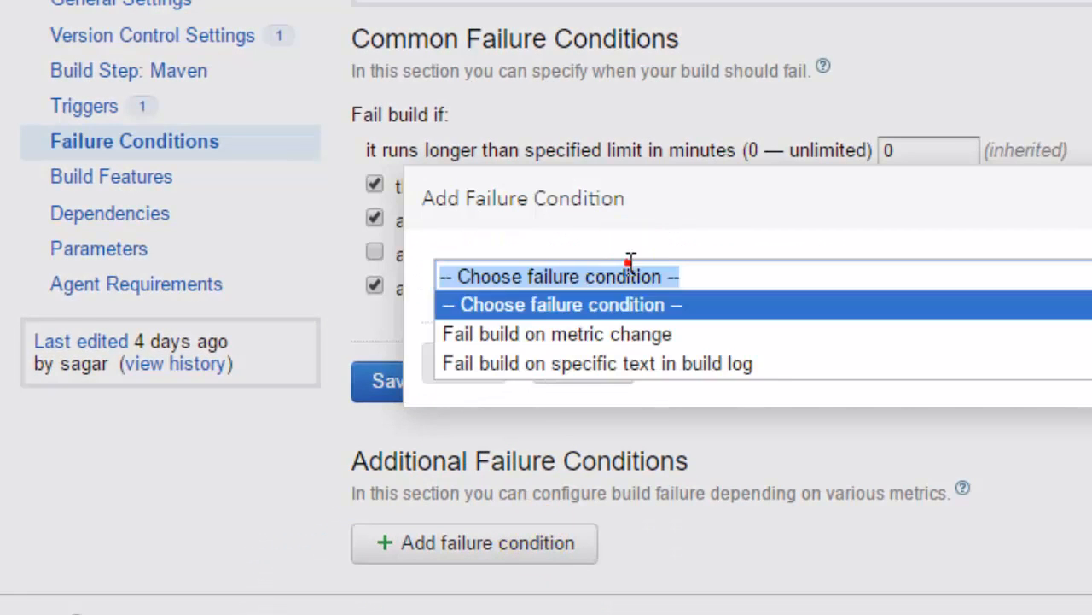
# Choose Fail build on metric change, examine the metrics it can use, and cancel the new failure condition.
pyautogui.click(561, 334)
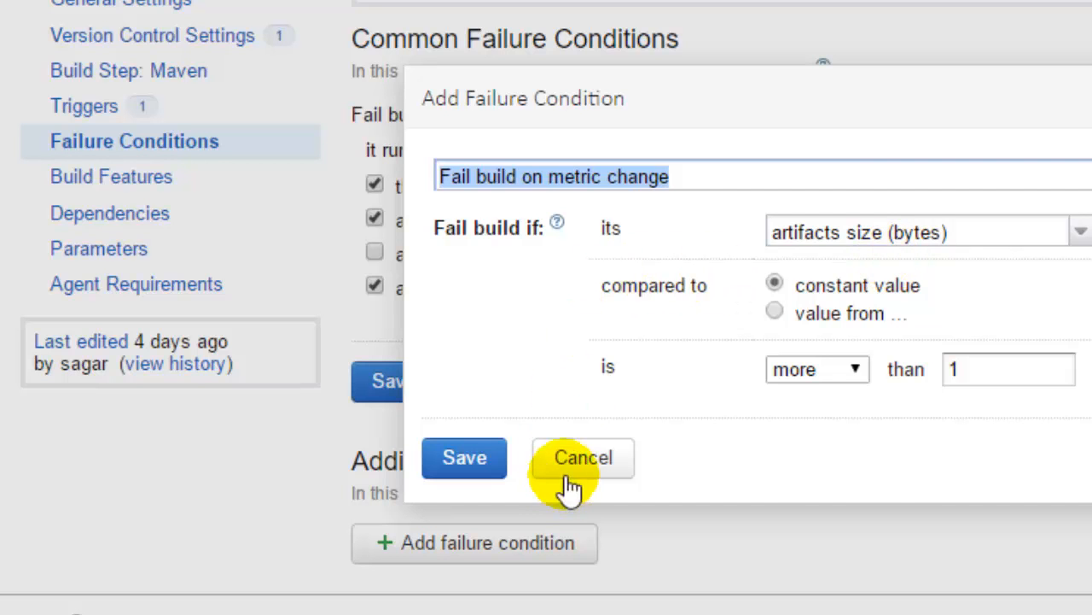
pyautogui.click(912, 225)
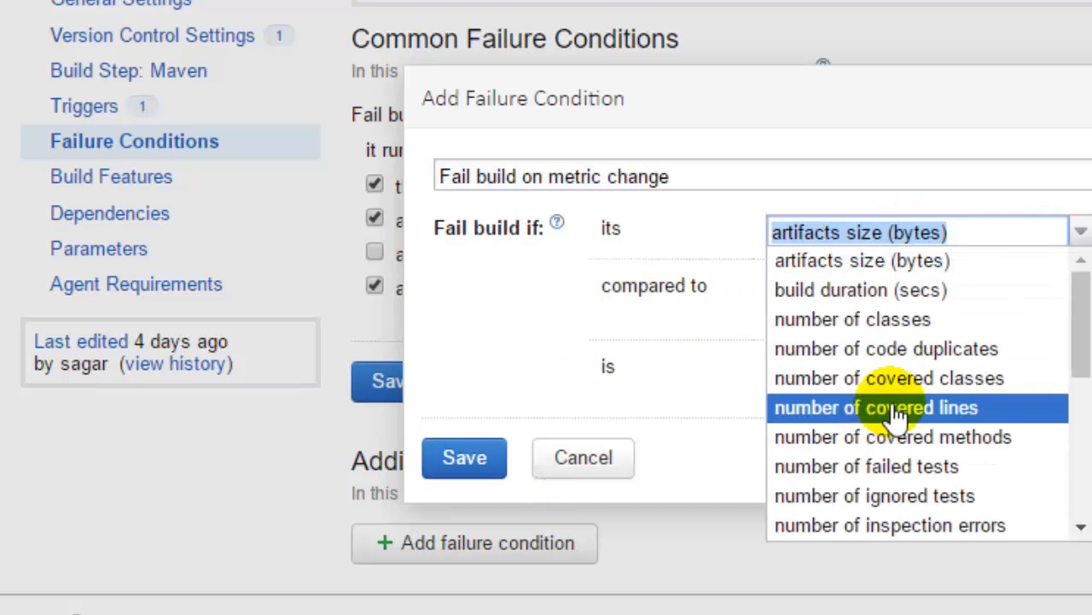
pyautogui.scroll(-1, 896, 394)
pyautogui.scroll(-5, 901, 395)
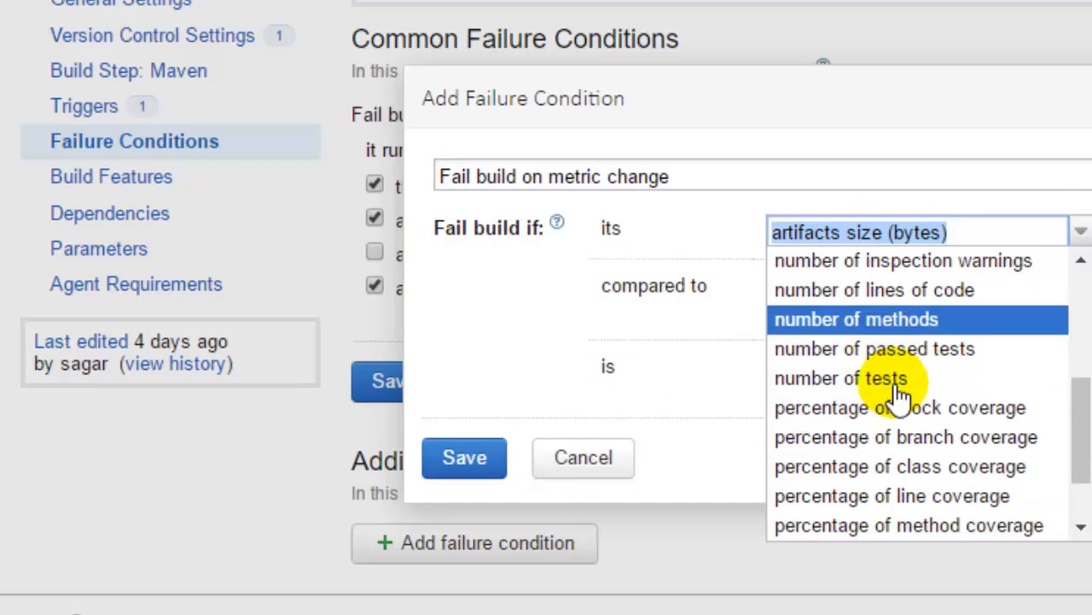
pyautogui.scroll(-1, 900, 395)
pyautogui.click(442, 337)
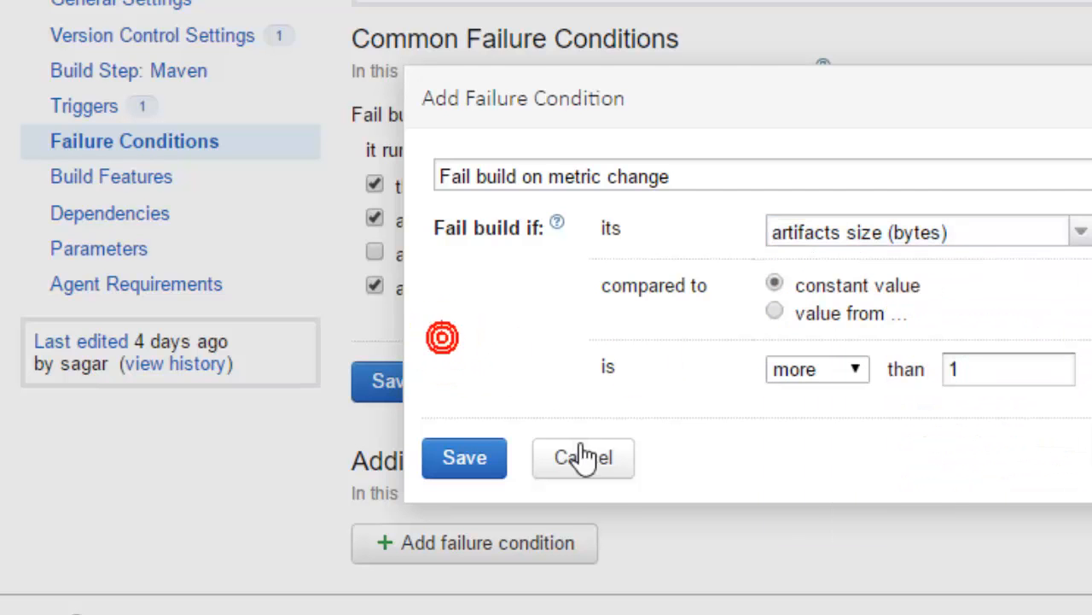
pyautogui.click(586, 456)
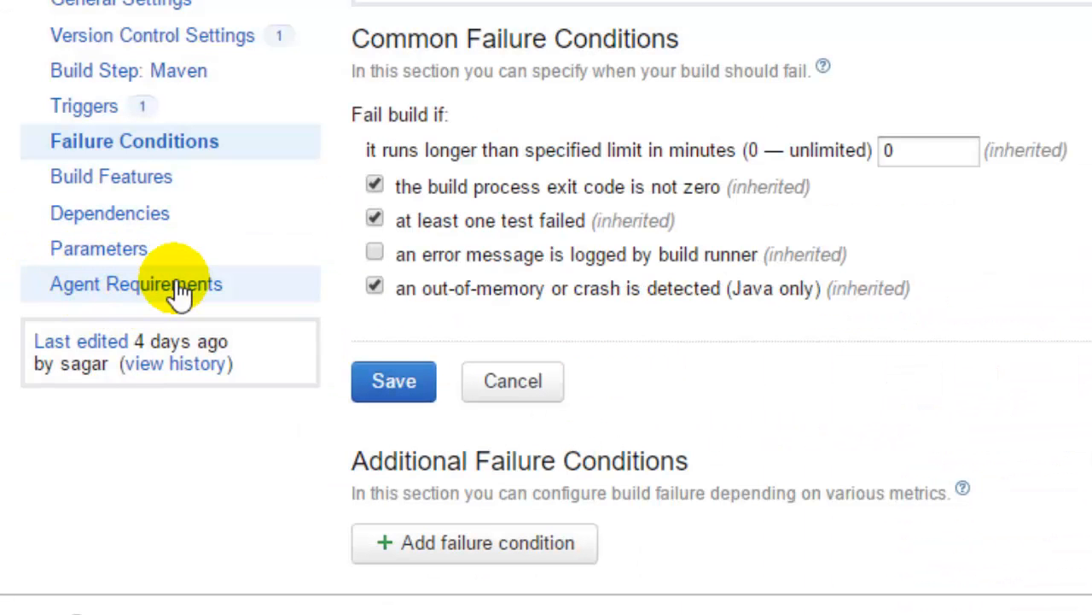